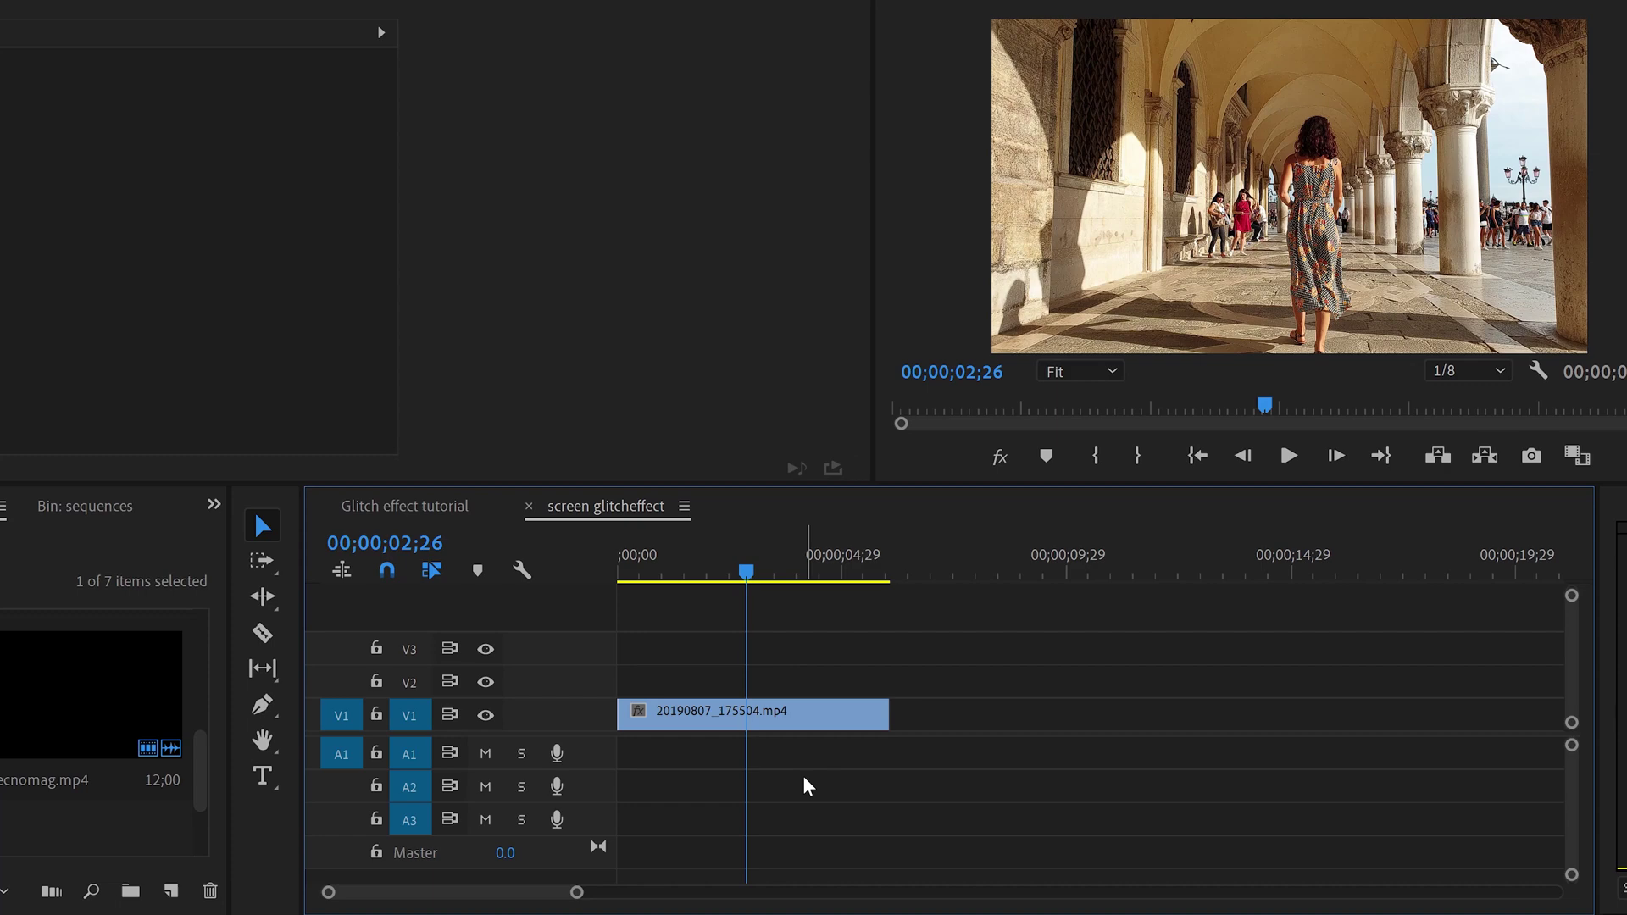
Replay the walk, stop at 00;00;02;19, add a marker there and zoom the timeline around it.
{"action": "left_click", "coordinate": [692, 577]}
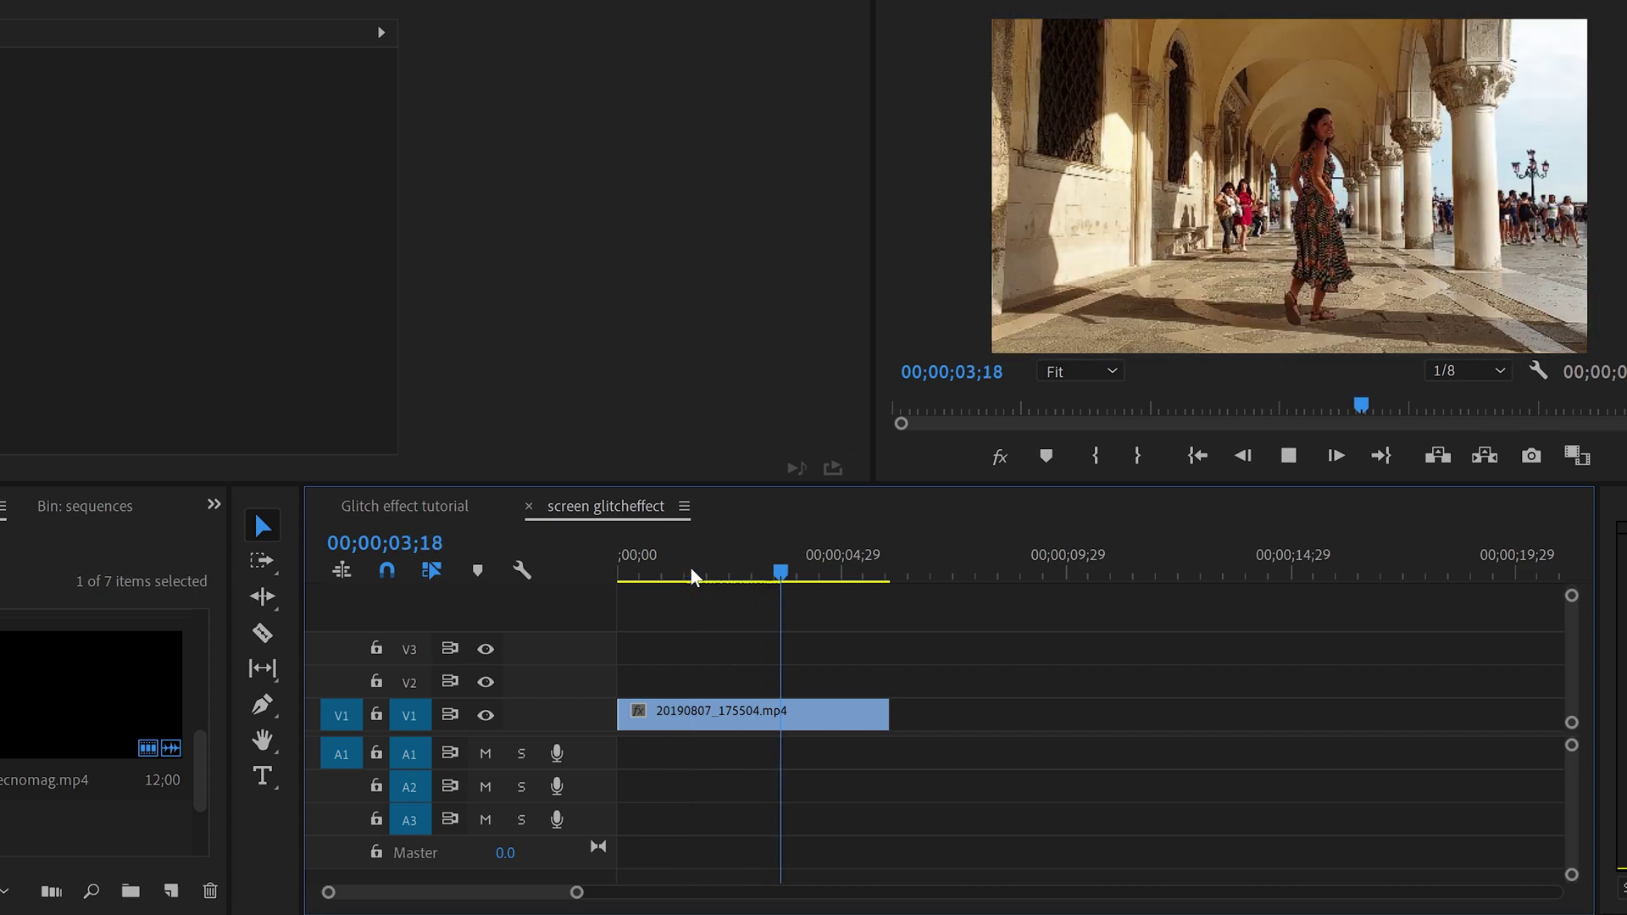
{"action": "key", "text": "space"}
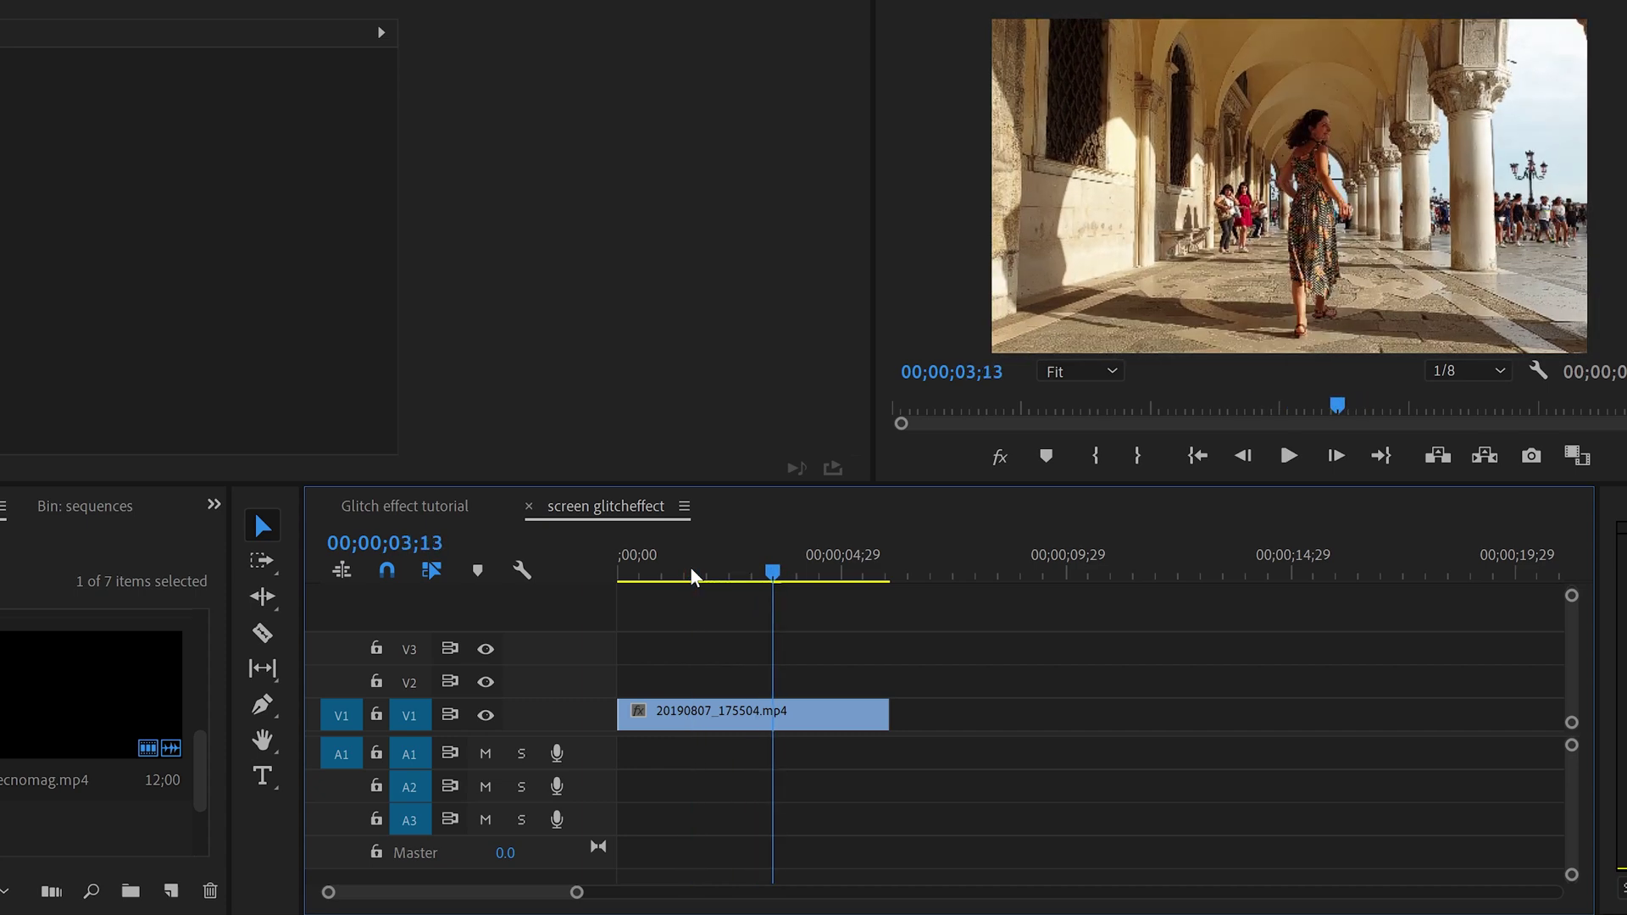
{"action": "key", "text": "Left"}
{"action": "key", "text": "Left"}
{"action": "key", "text": "Left"}
{"action": "key", "text": "Left"}
{"action": "key", "text": "Left"}
{"action": "key", "text": "Left"}
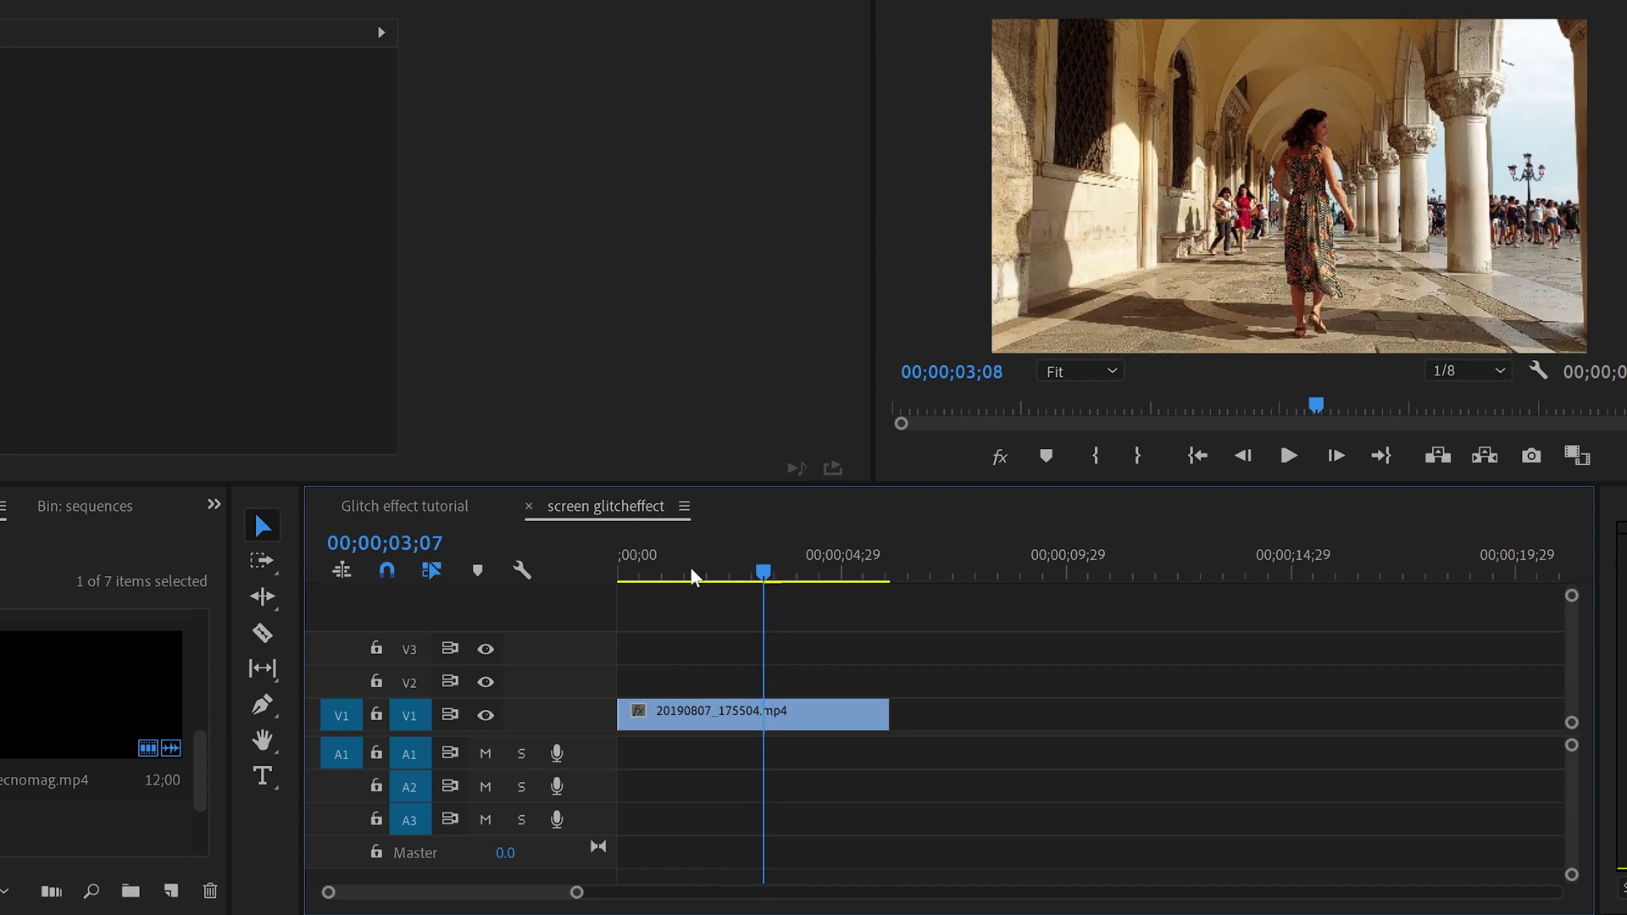
{"action": "key", "text": "Left"}
{"action": "key", "text": "Left"}
{"action": "key", "text": "Left"}
{"action": "key", "text": "Left"}
{"action": "key", "text": "Left"}
{"action": "key", "text": "Left"}
{"action": "key", "text": "Left"}
{"action": "key", "text": "Left"}
{"action": "key", "text": "Left"}
{"action": "key", "text": "Left"}
{"action": "key", "text": "Left"}
{"action": "key", "text": "Left"}
{"action": "key", "text": "Left"}
{"action": "key", "text": "Left"}
{"action": "key", "text": "Left"}
{"action": "key", "text": "Left"}
{"action": "key", "text": "Left"}
{"action": "key", "text": "Left"}
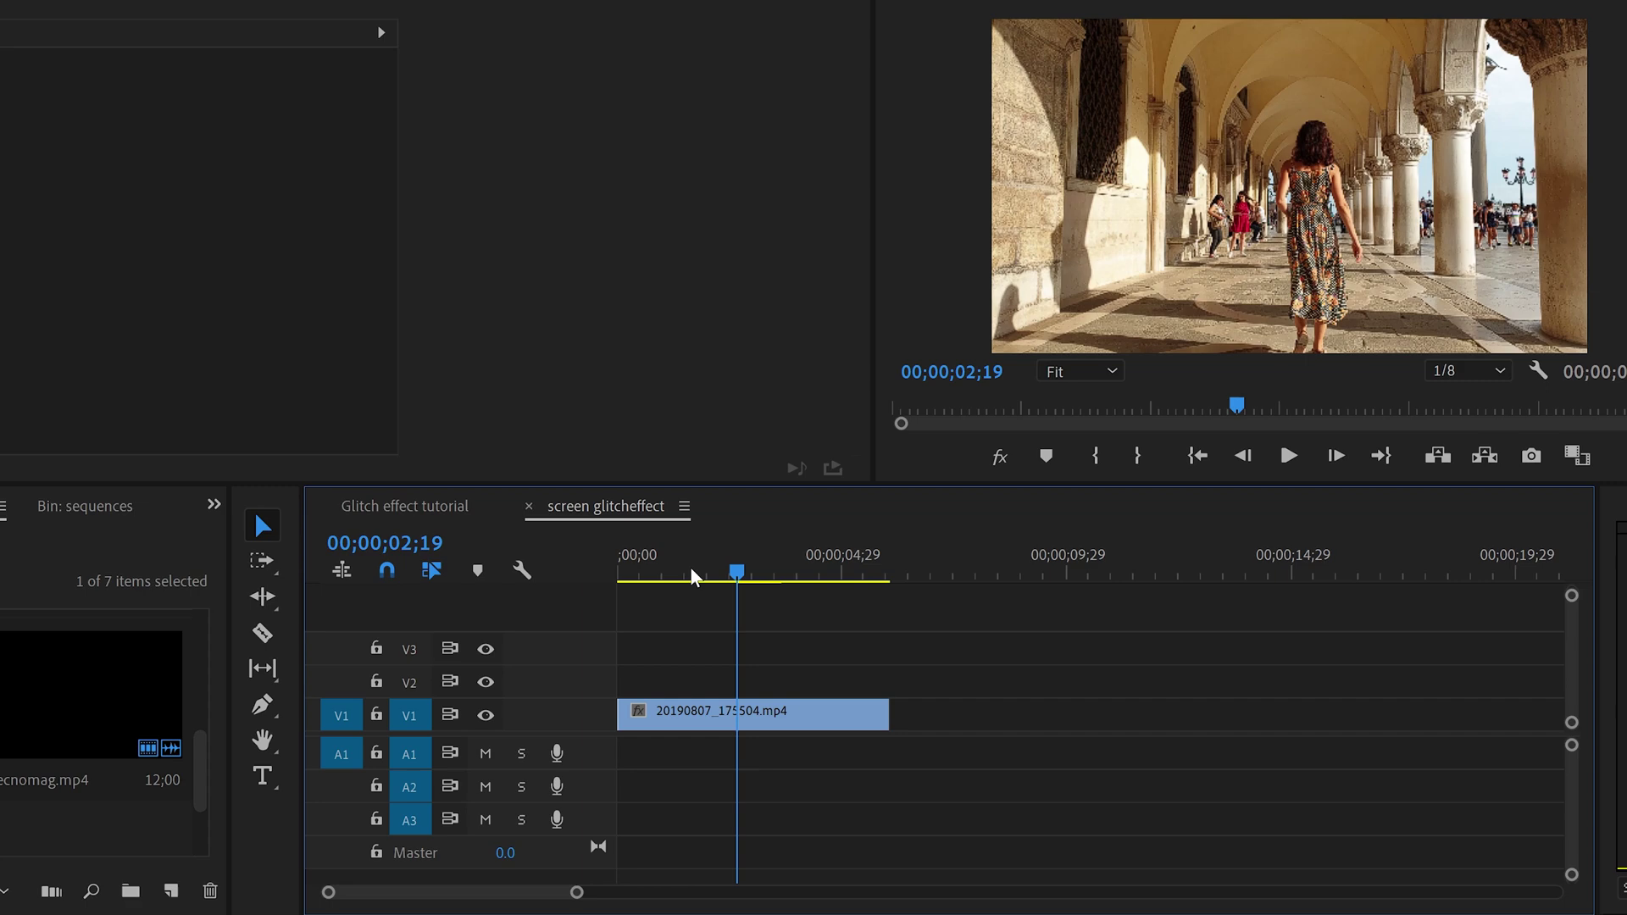
{"action": "key", "text": "m"}
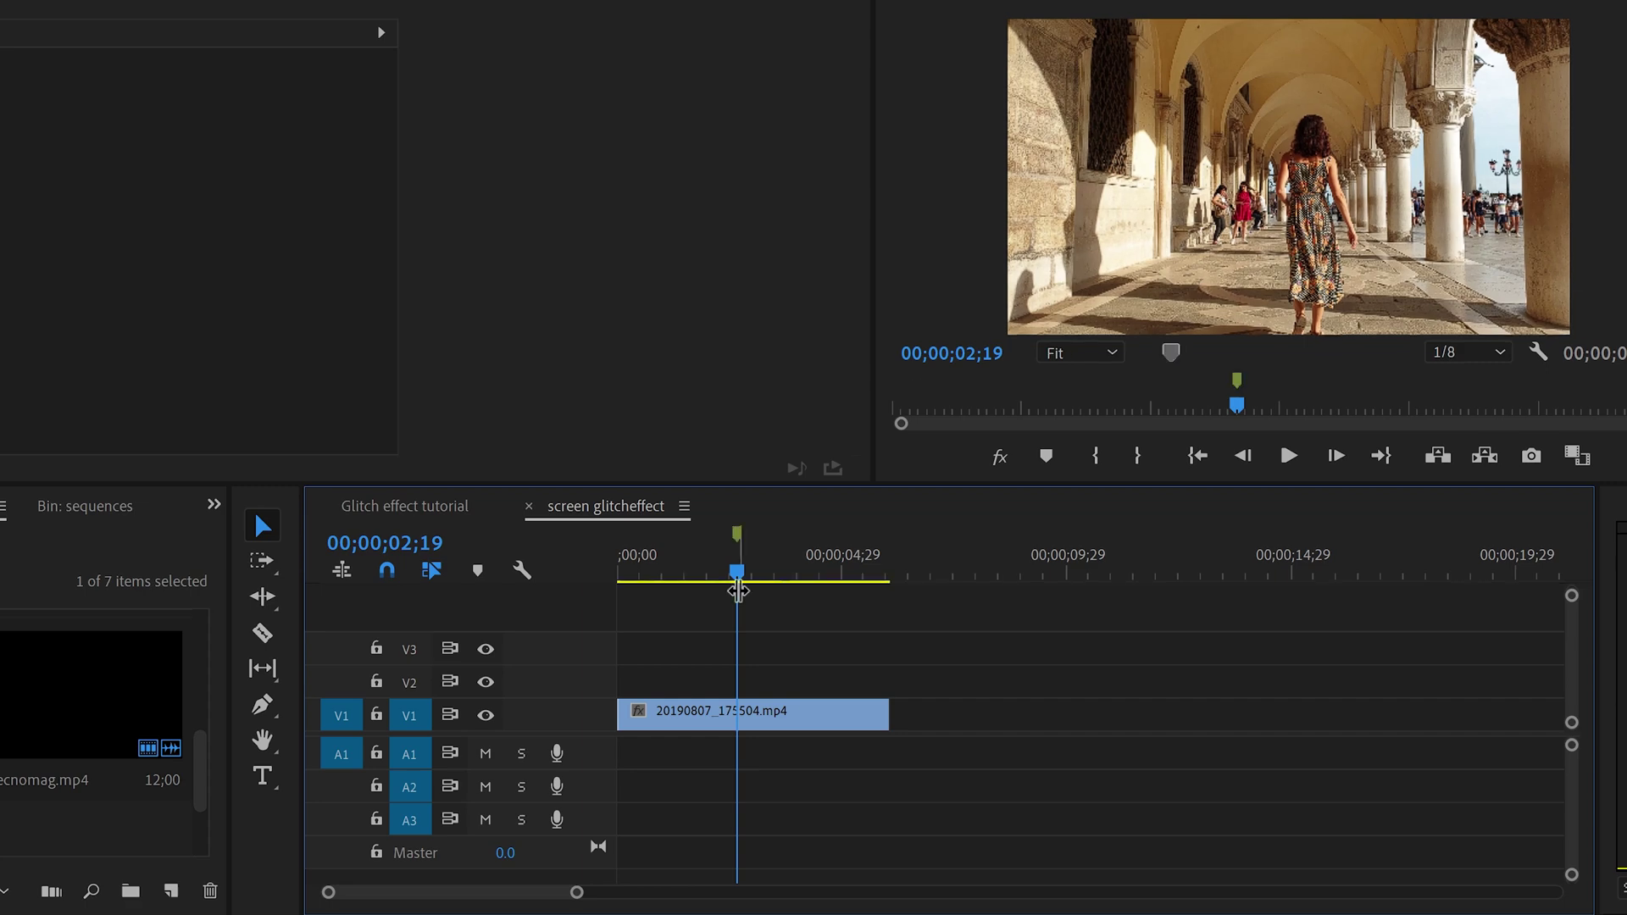
{"action": "left_click_drag", "start_coordinate": [576, 893], "coordinate": [525, 909]}
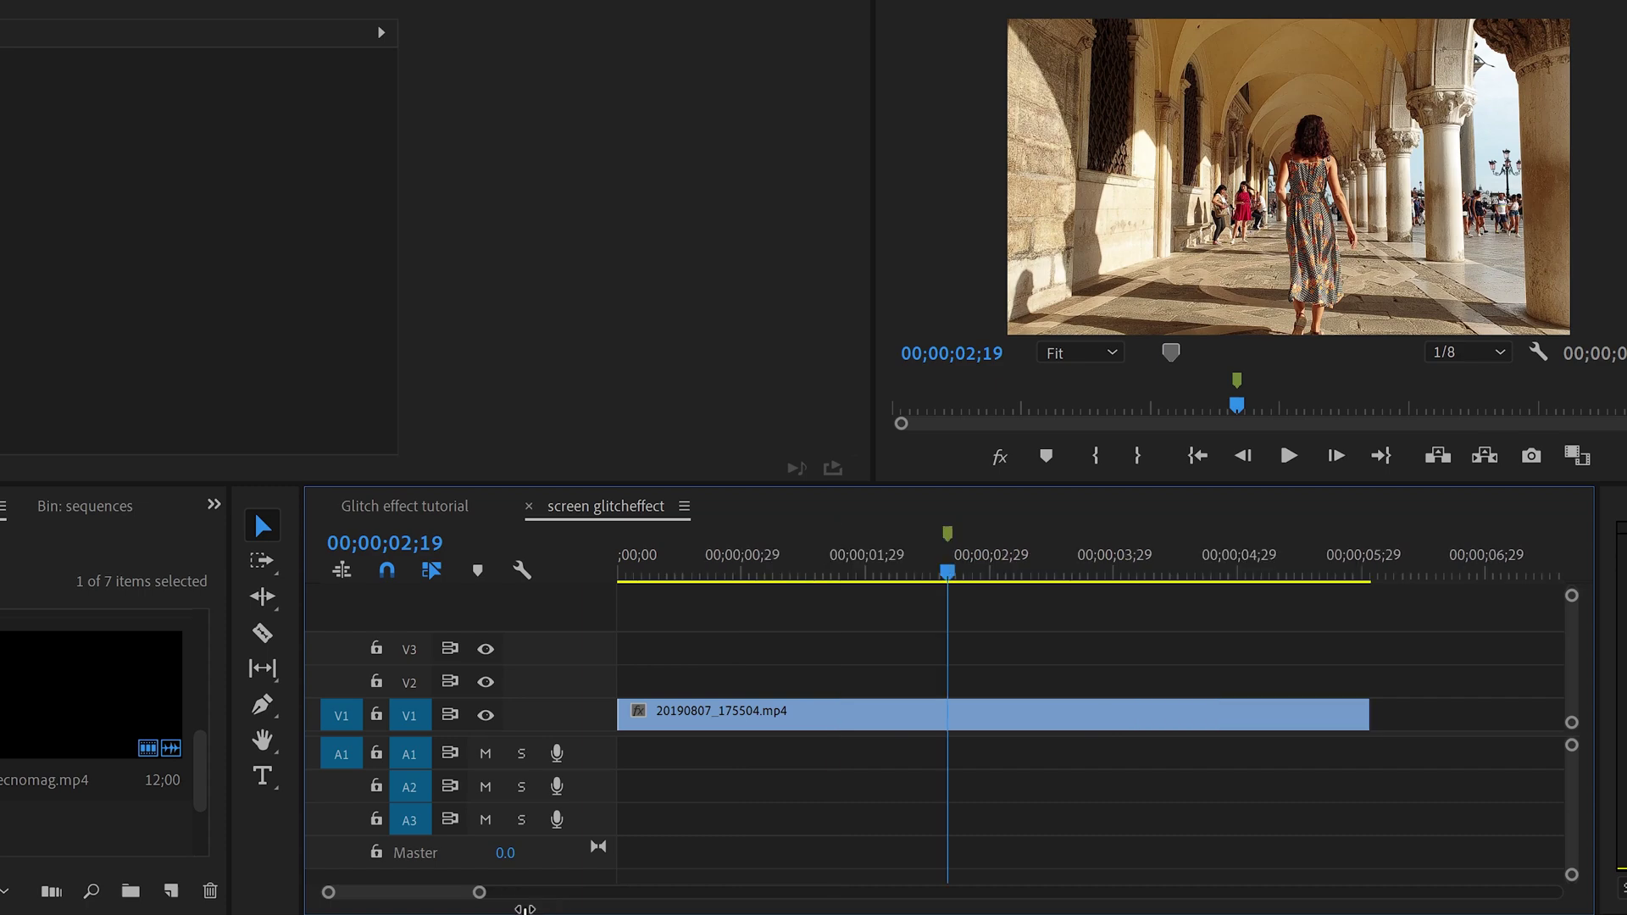
{"action": "left_click_drag", "start_coordinate": [525, 909], "coordinate": [453, 913]}
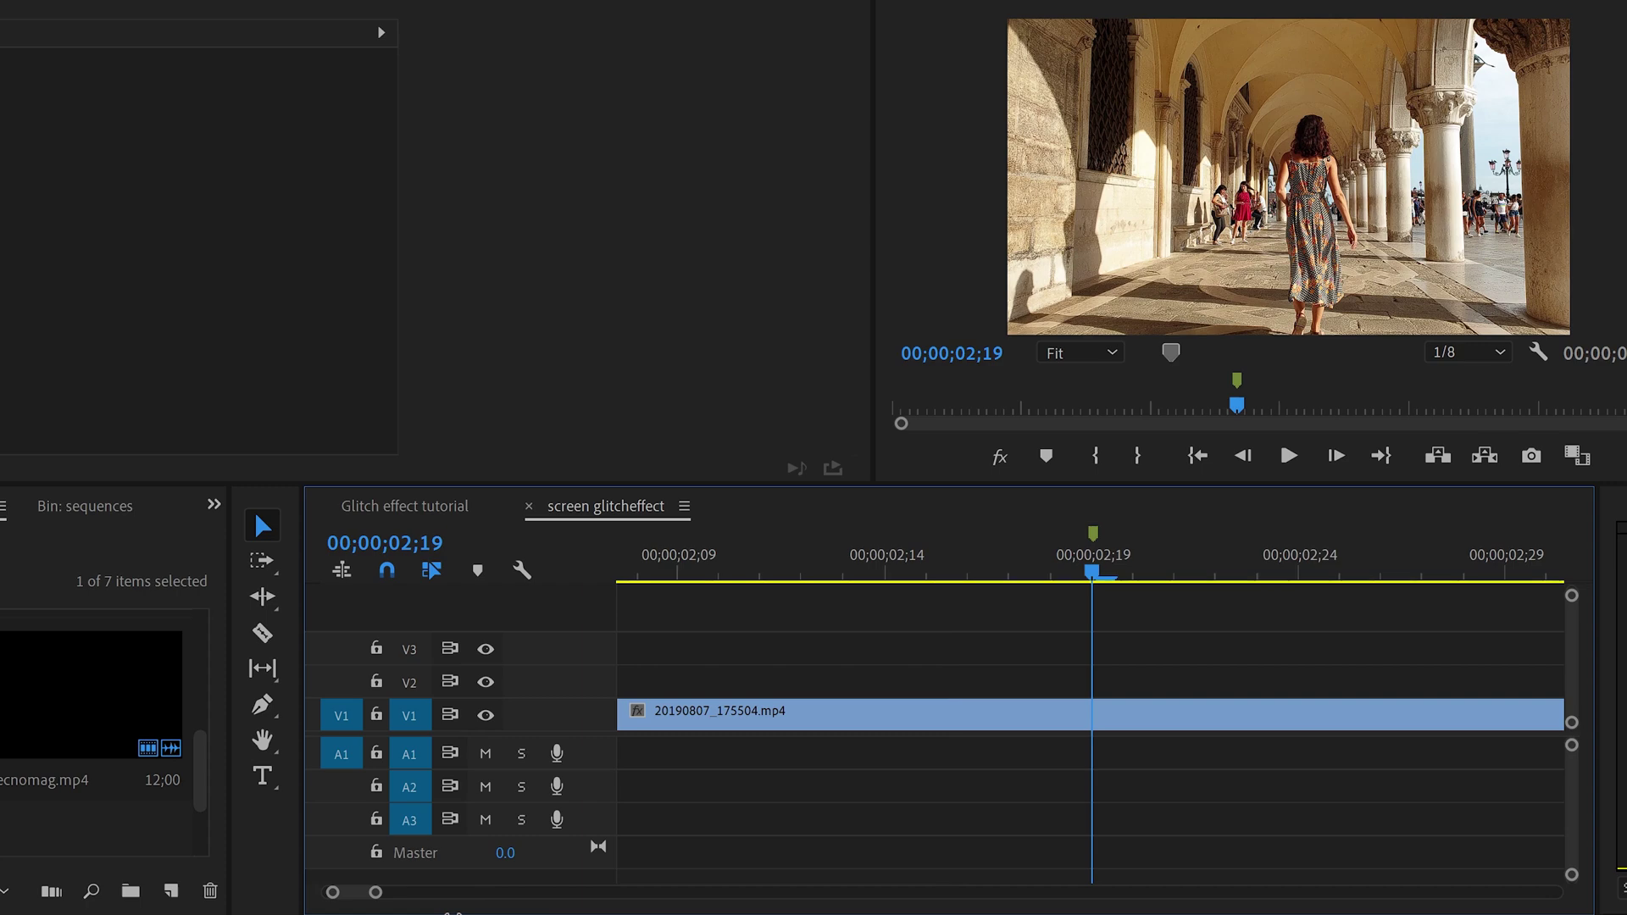
With the Razor tool, cut the V1 clip into one-frame slices just left of the marker.
{"action": "key", "text": "c"}
{"action": "left_click", "coordinate": [1066, 723]}
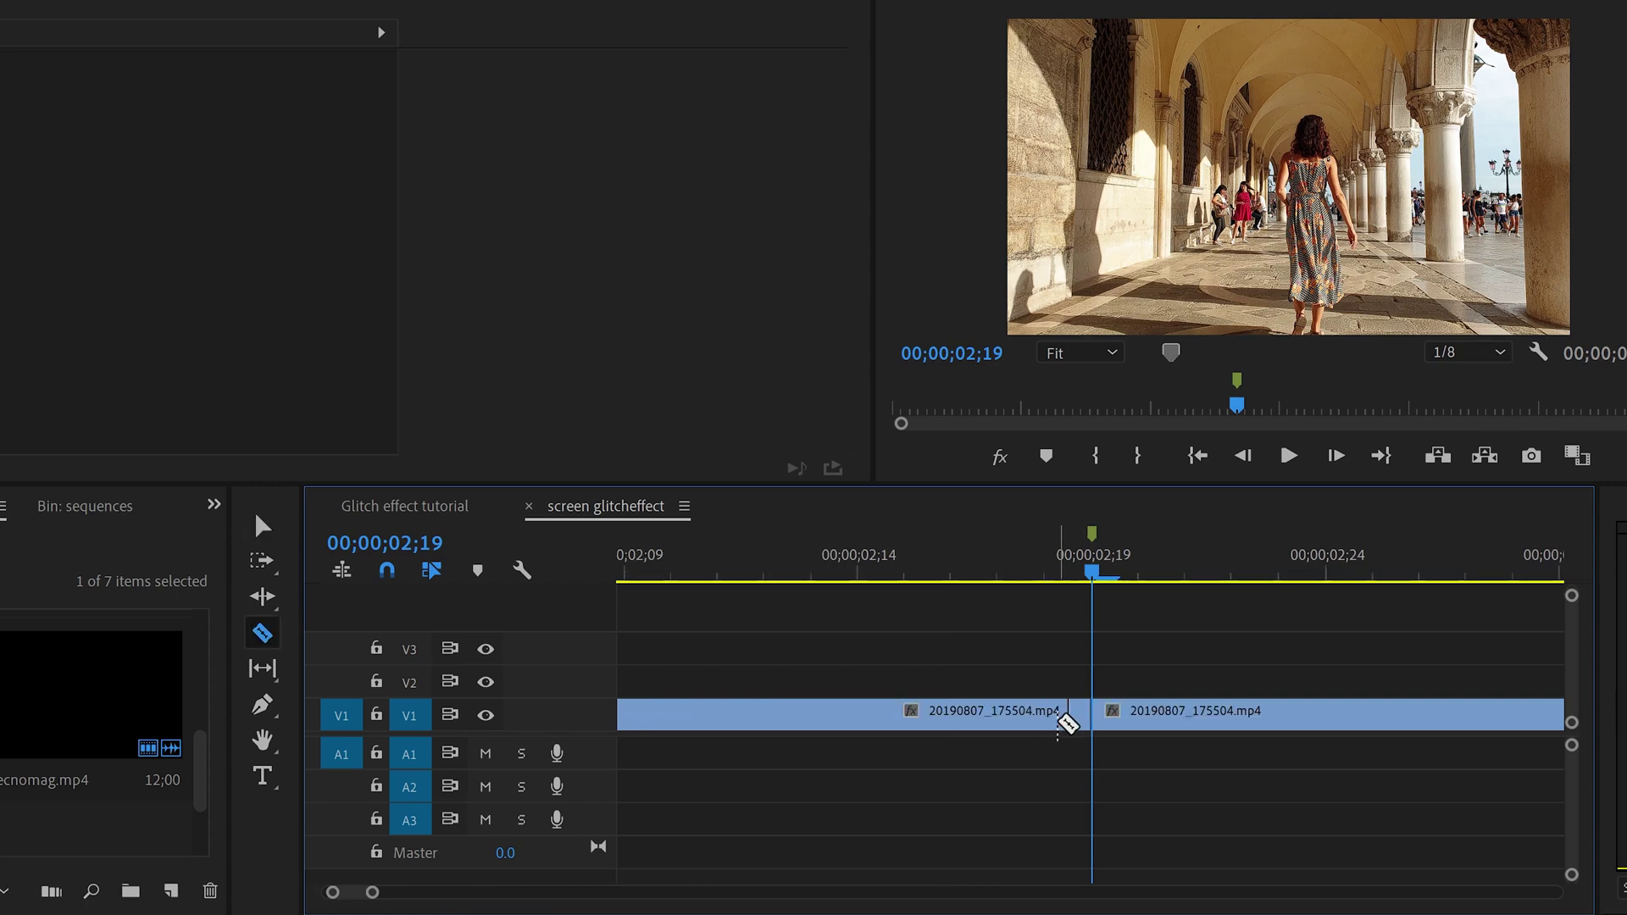
{"action": "left_click", "coordinate": [1051, 719]}
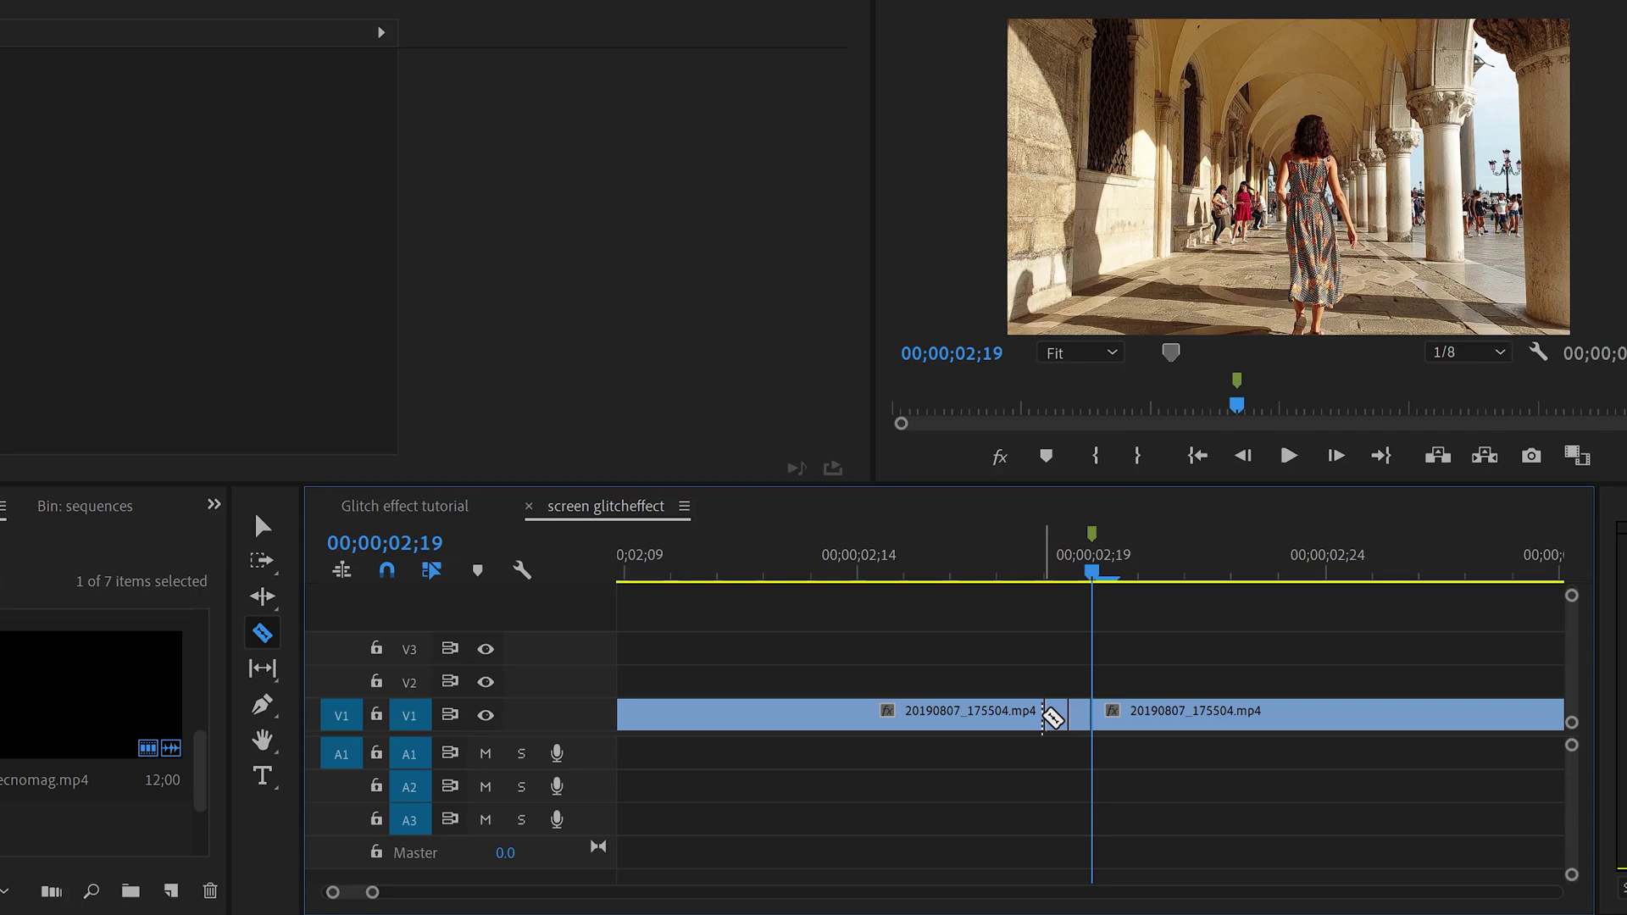
{"action": "left_click", "coordinate": [1020, 718]}
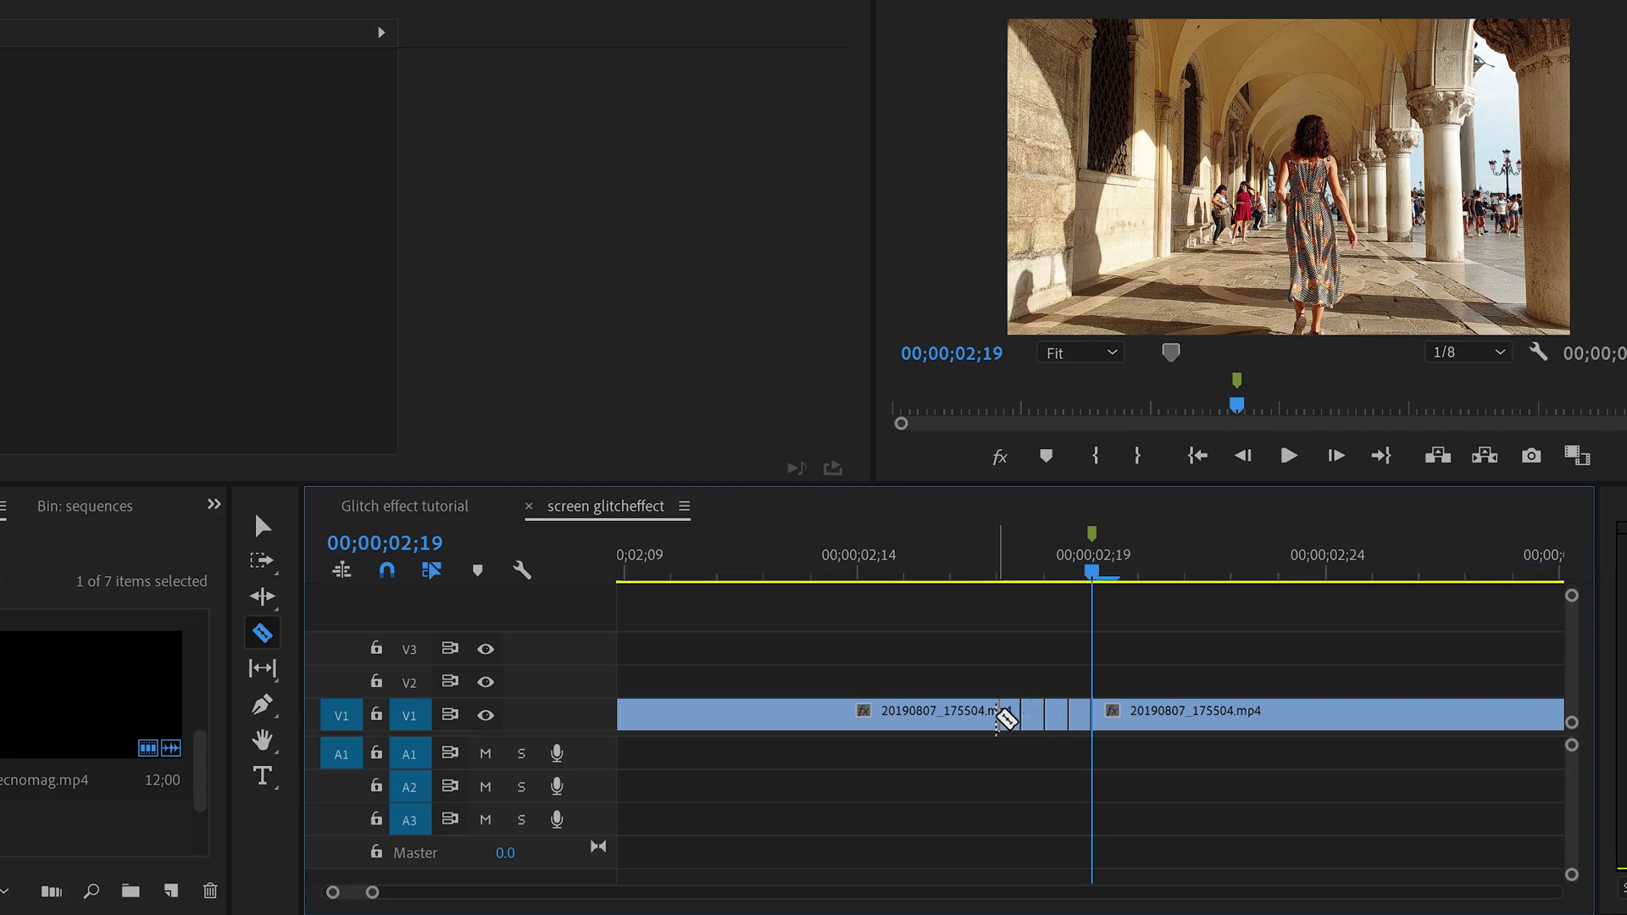
{"action": "left_click", "coordinate": [997, 719]}
{"action": "left_click", "coordinate": [974, 718]}
{"action": "left_click", "coordinate": [950, 718]}
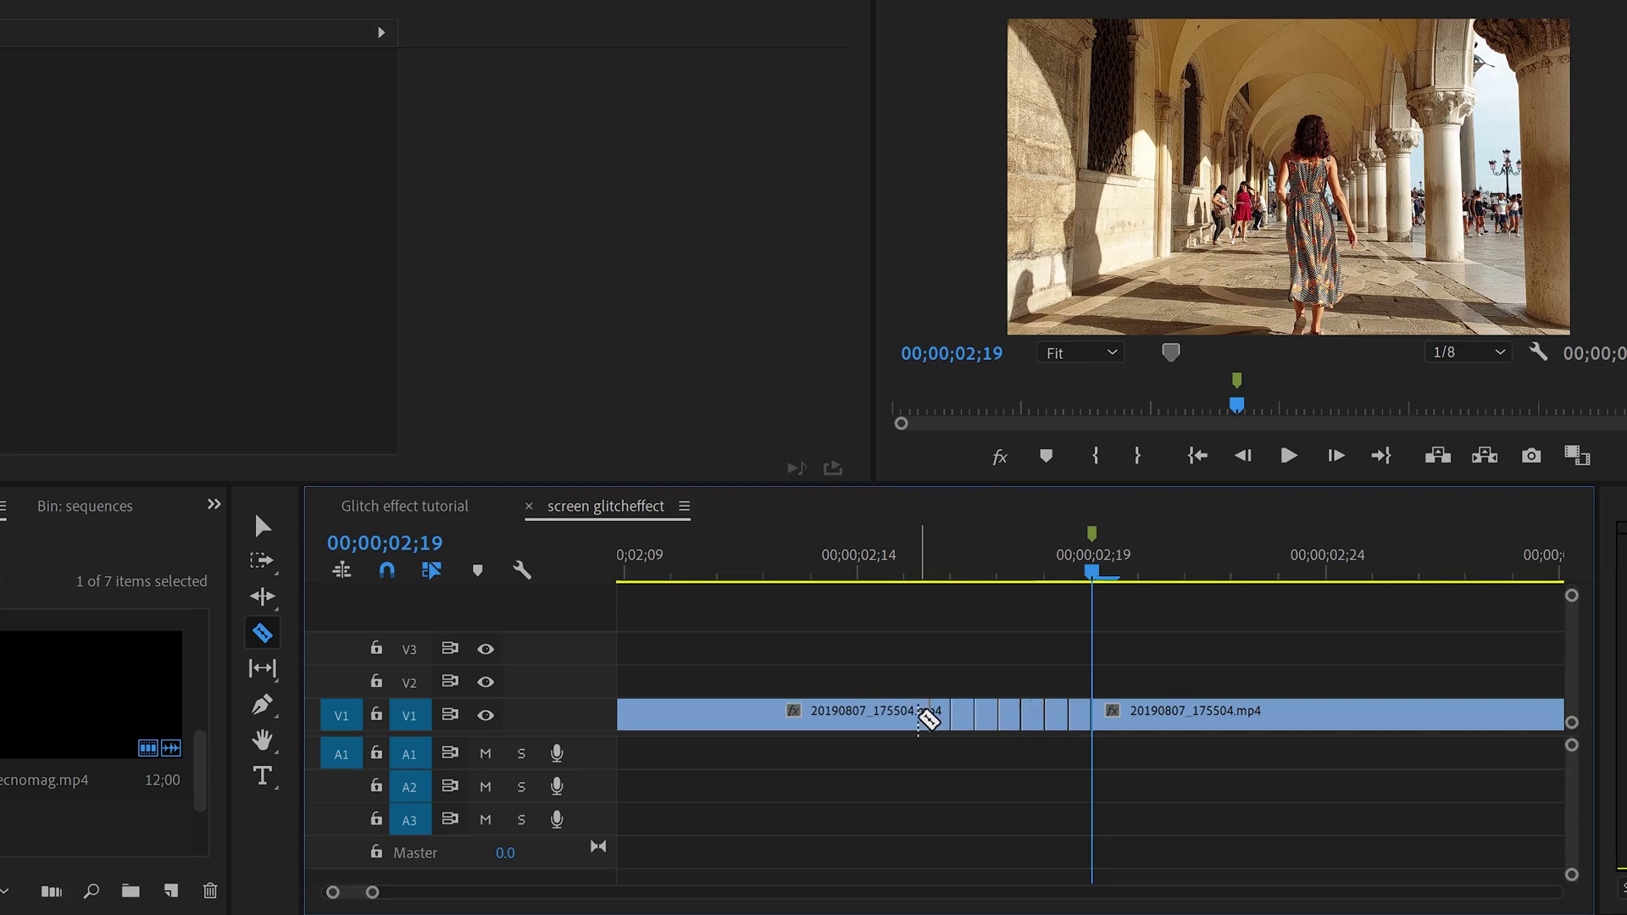
{"action": "left_click", "coordinate": [928, 719]}
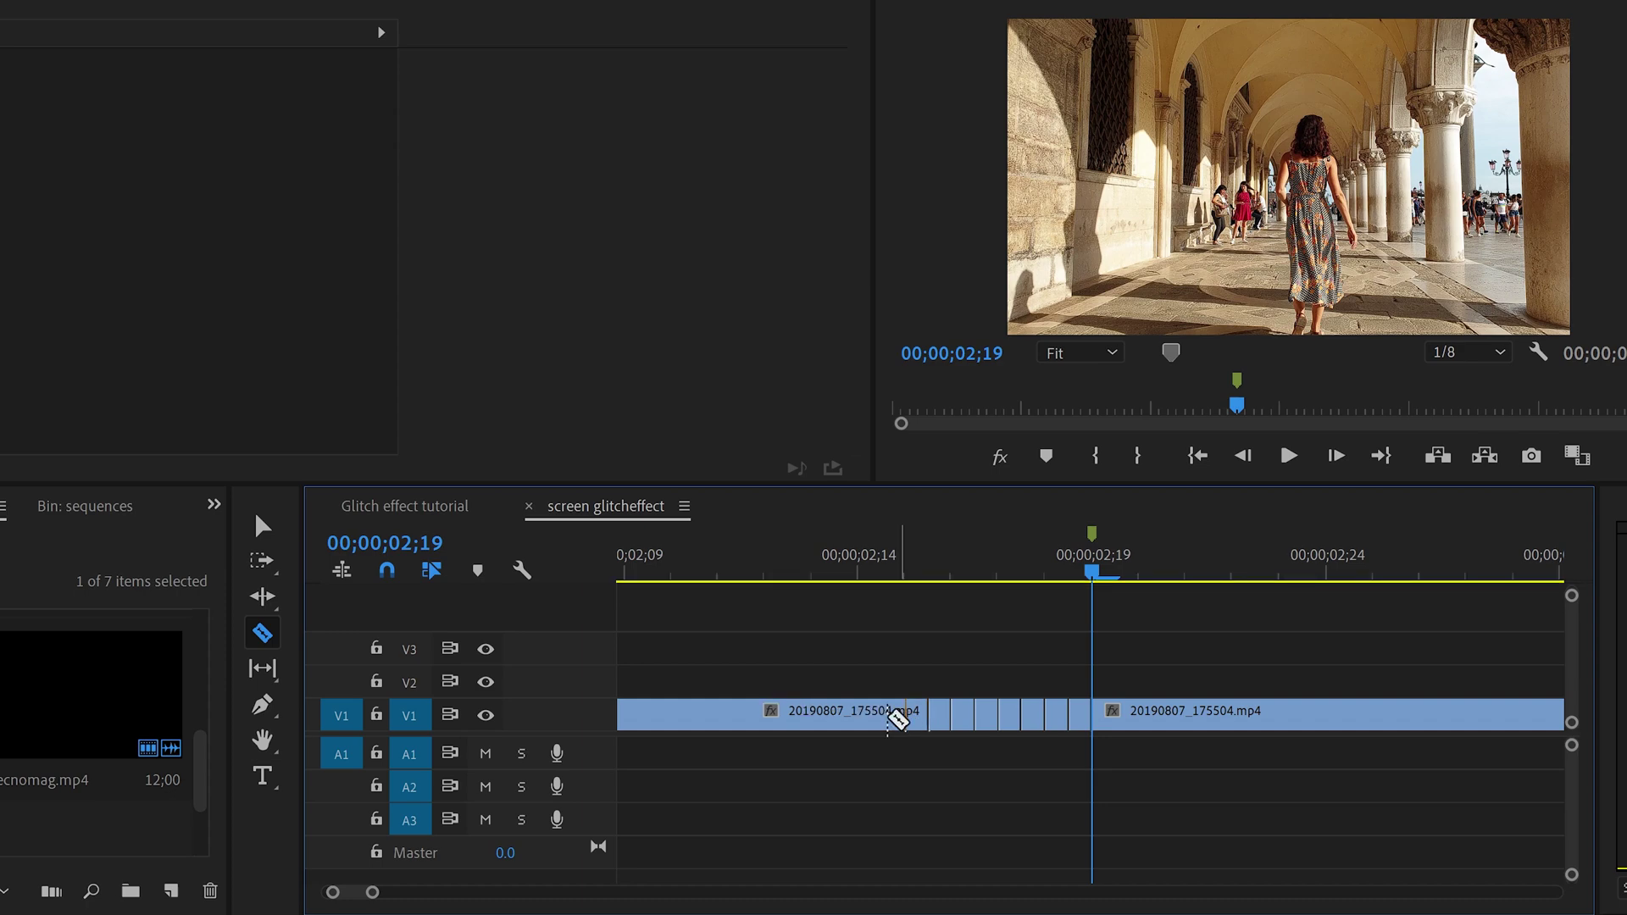
{"action": "left_click", "coordinate": [900, 718]}
{"action": "left_click", "coordinate": [881, 719]}
{"action": "left_click", "coordinate": [858, 719]}
{"action": "left_click", "coordinate": [834, 719]}
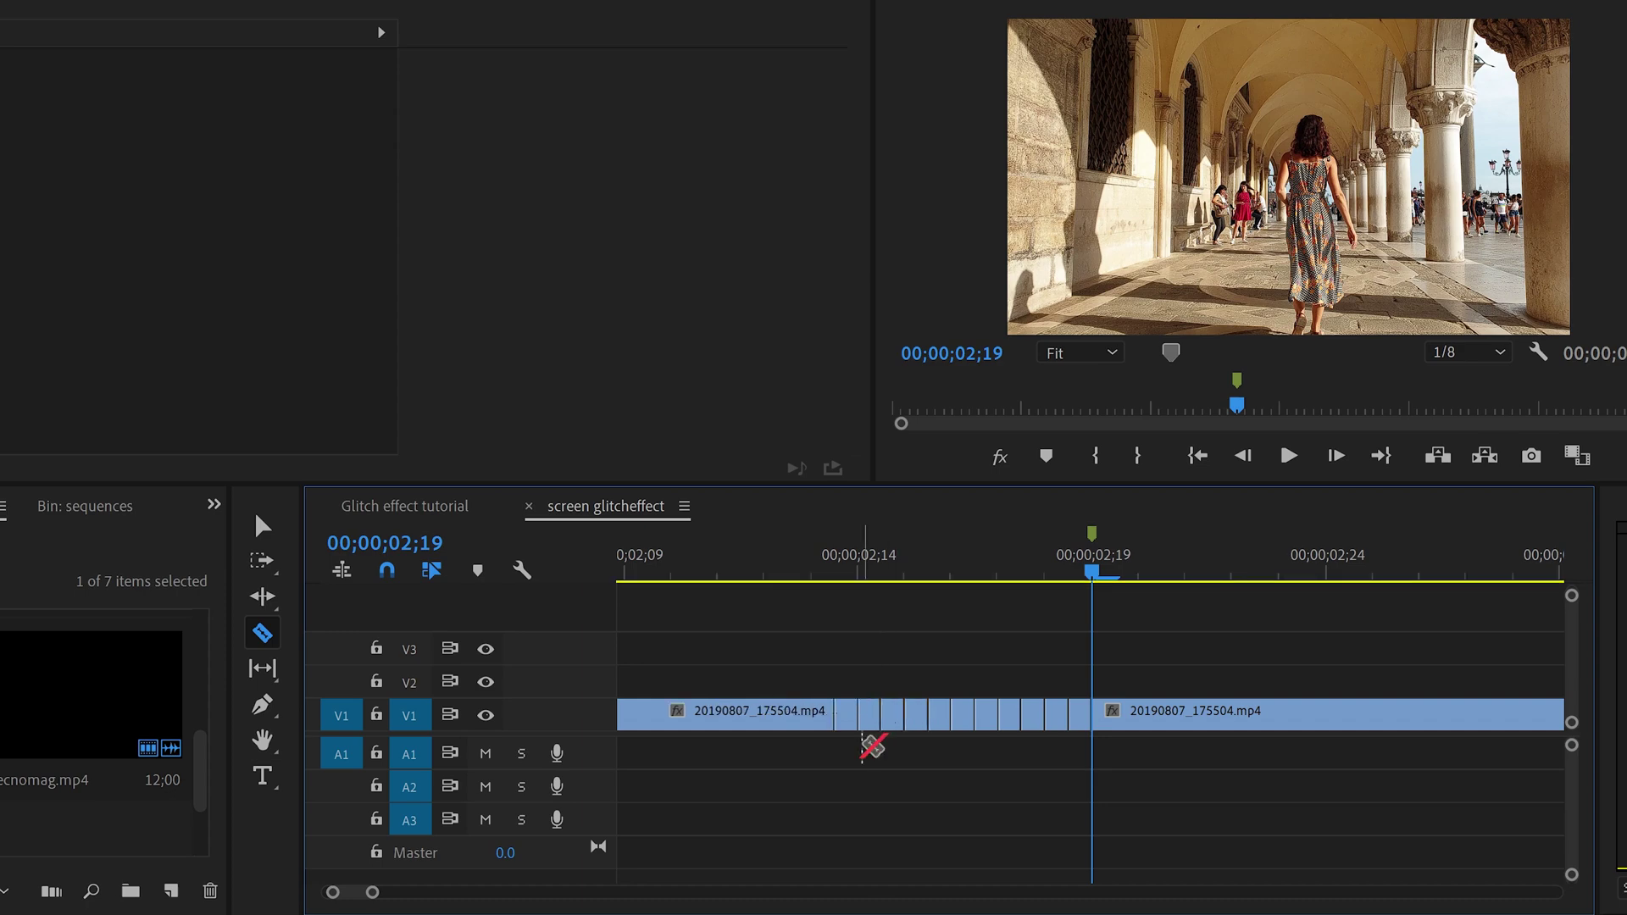
Delete five alternate one-frame slices, leaving gaps between the remaining pieces.
{"action": "key", "text": "v"}
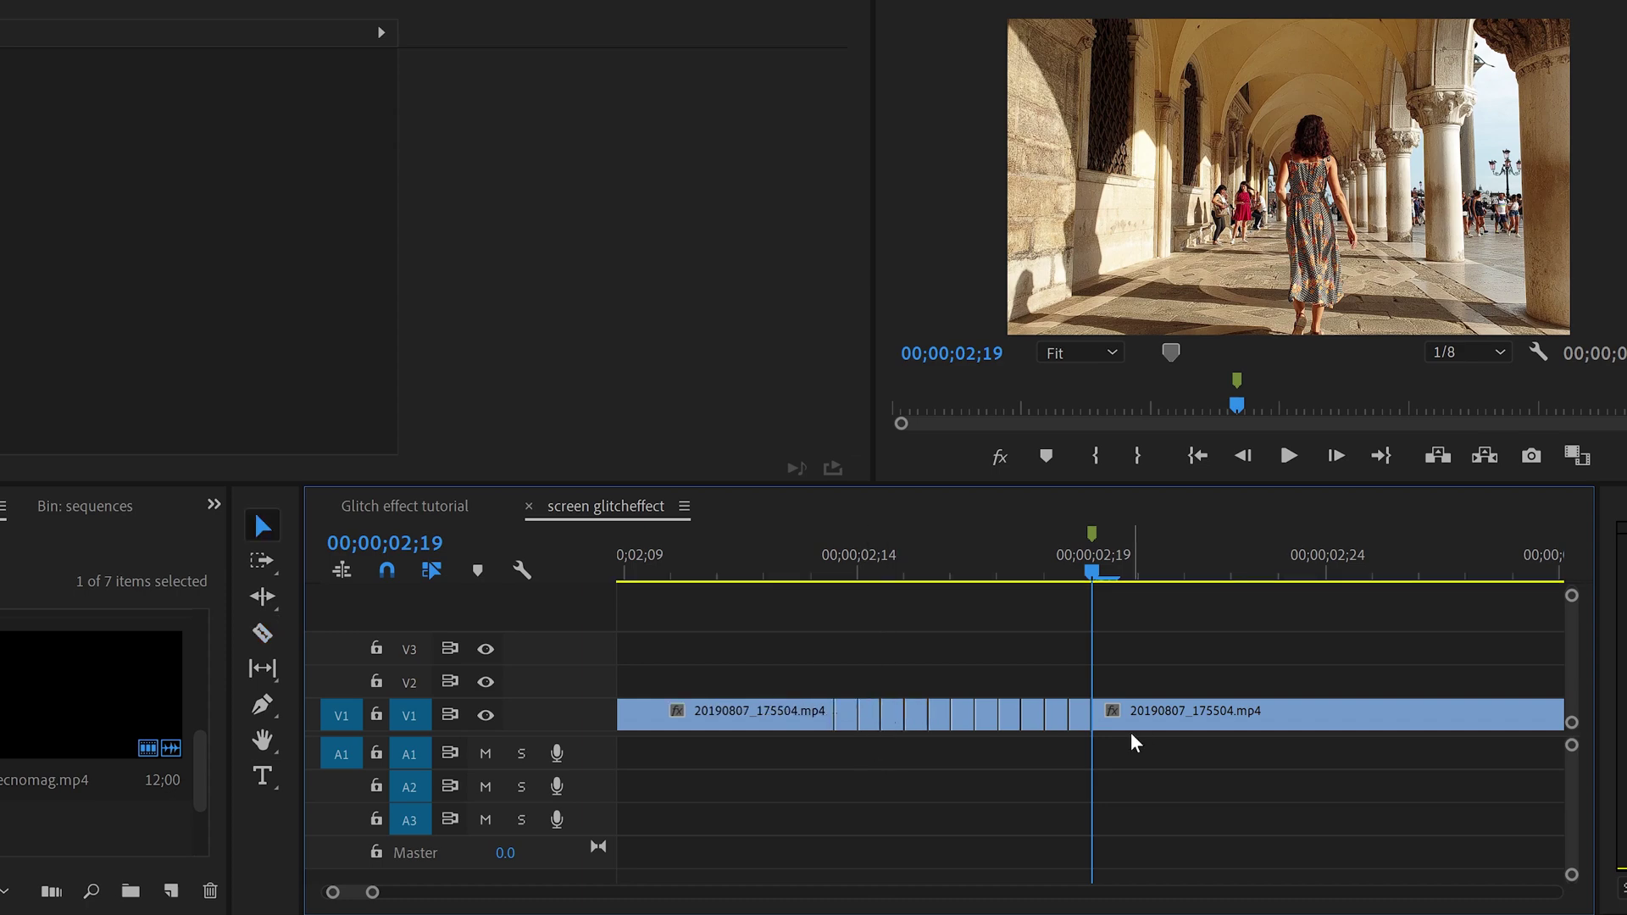
{"action": "left_click", "coordinate": [1076, 727]}
{"action": "key", "text": "Delete"}
{"action": "left_click", "coordinate": [1009, 716]}
{"action": "key", "text": "Delete"}
{"action": "left_click", "coordinate": [964, 718]}
{"action": "key", "text": "Delete"}
{"action": "left_click", "coordinate": [898, 727]}
{"action": "key", "text": "Delete"}
{"action": "left_click", "coordinate": [851, 722]}
{"action": "key", "text": "Delete"}
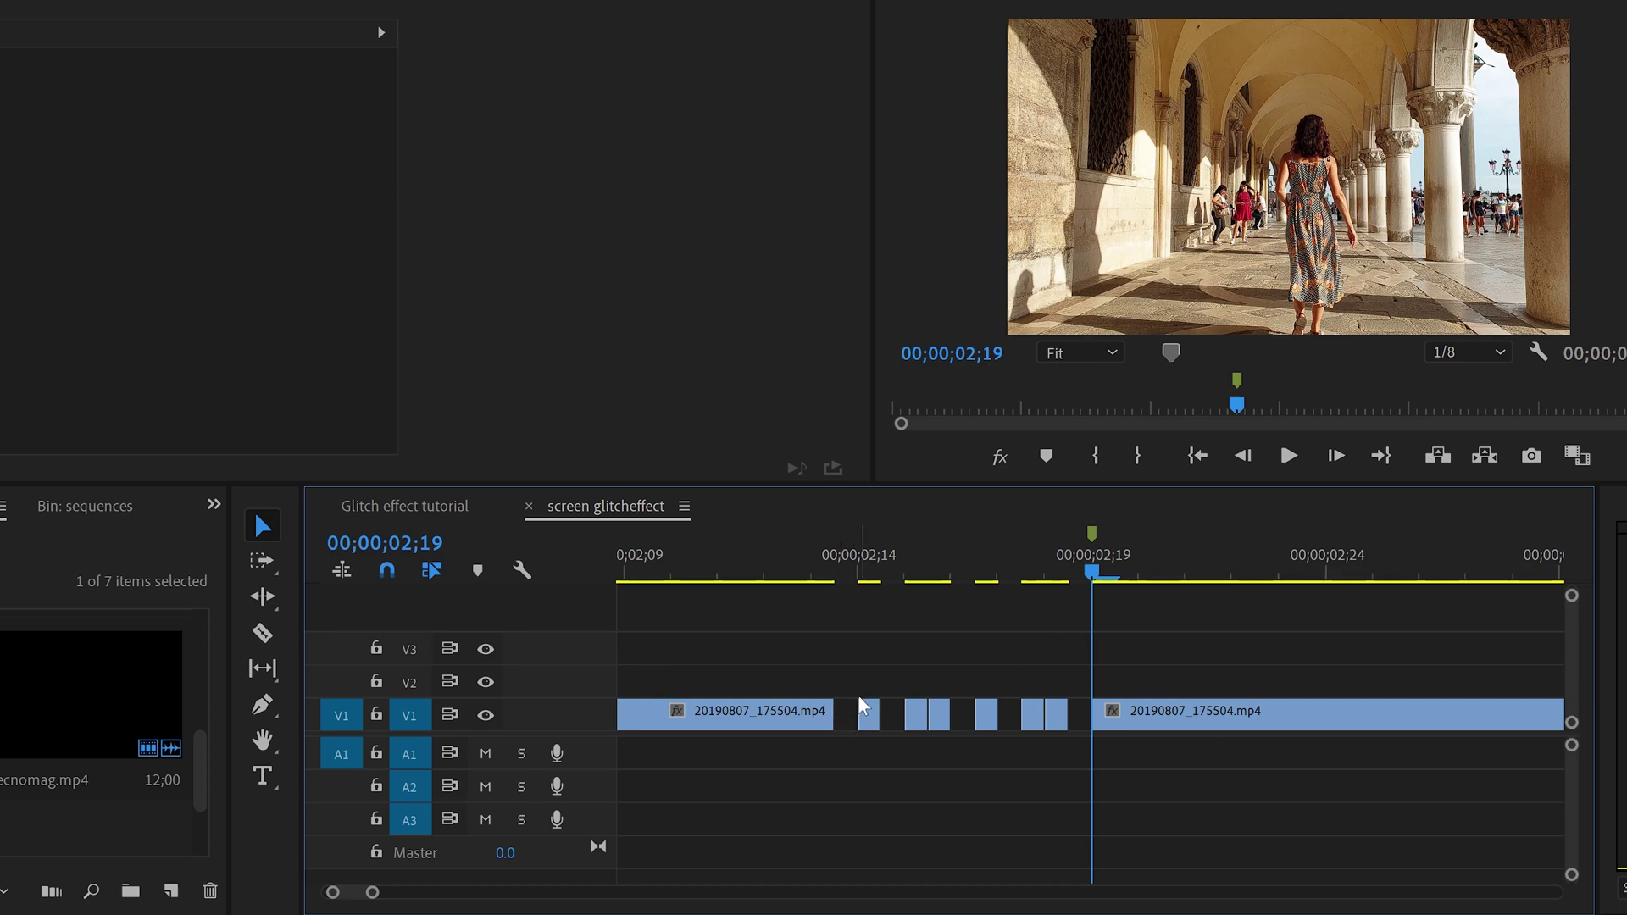
Alt-drag copies of the six V1 slices onto V2, then select the first copy at 02;14.
{"action": "left_click_drag", "start_coordinate": [865, 685], "coordinate": [1060, 719]}
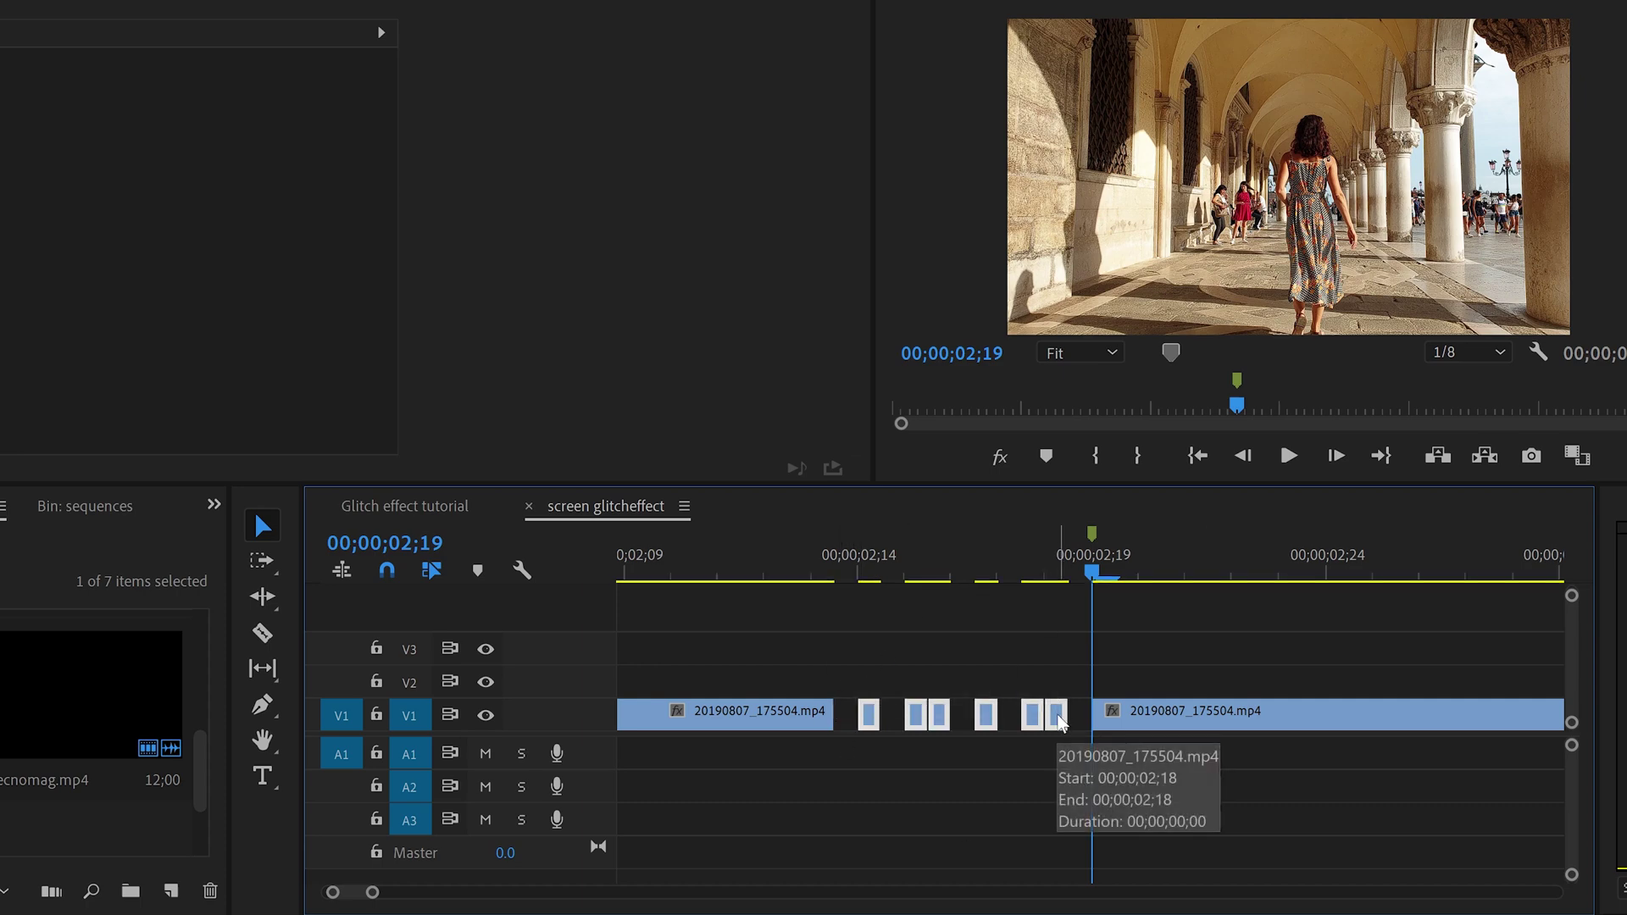
{"action": "left_click_drag", "start_coordinate": [1059, 718], "coordinate": [1063, 691]}
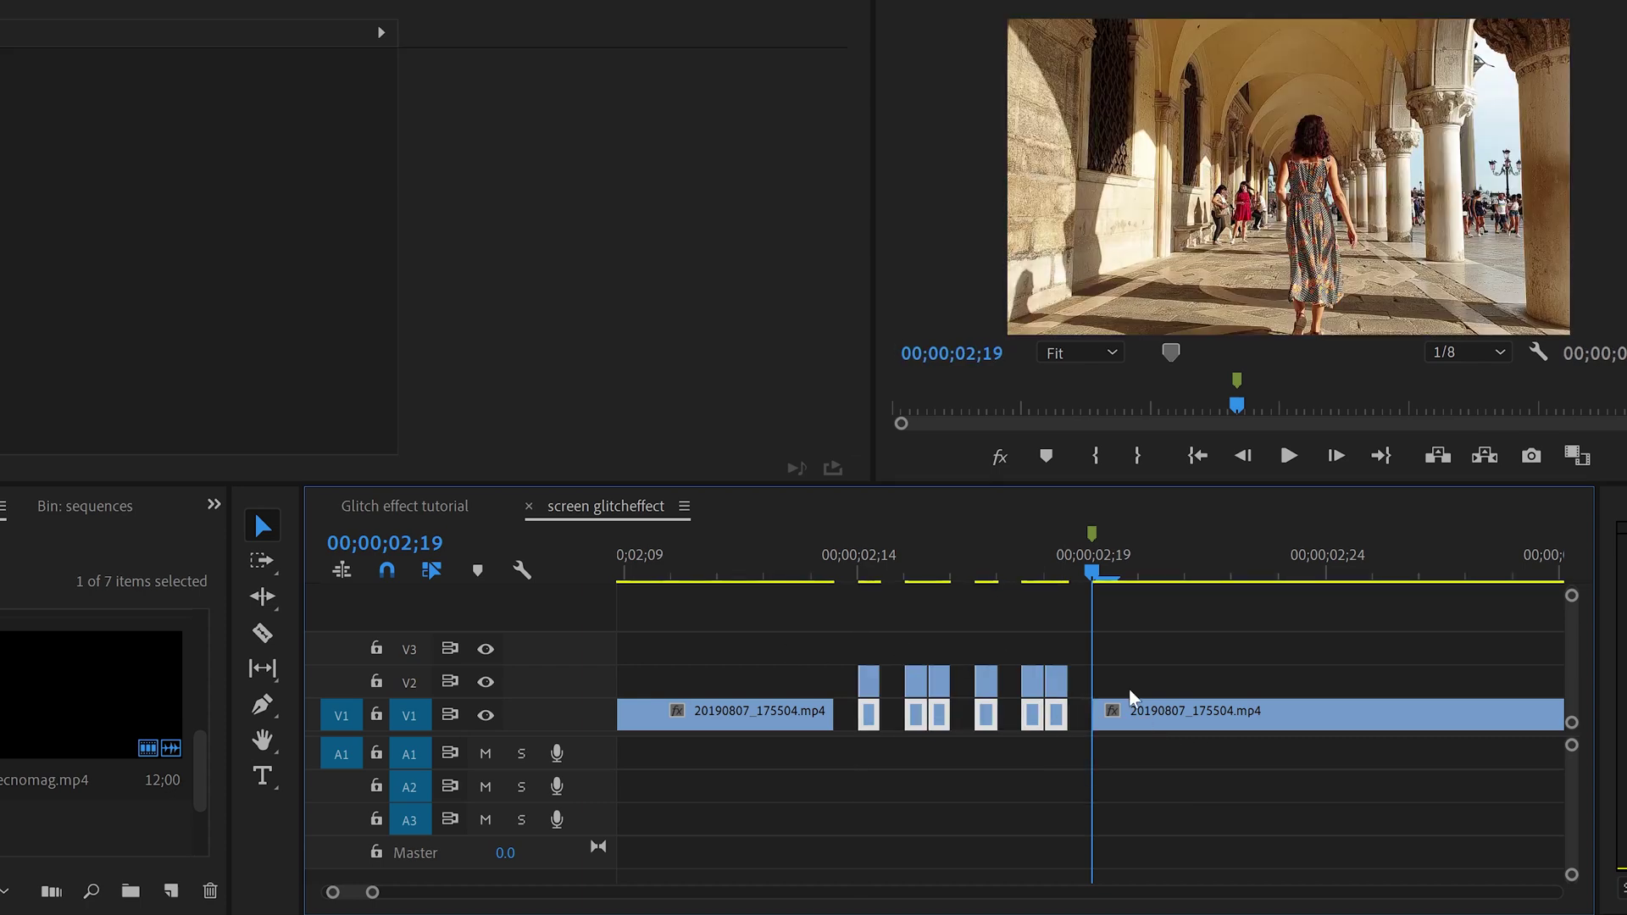
{"action": "left_click", "coordinate": [1036, 642]}
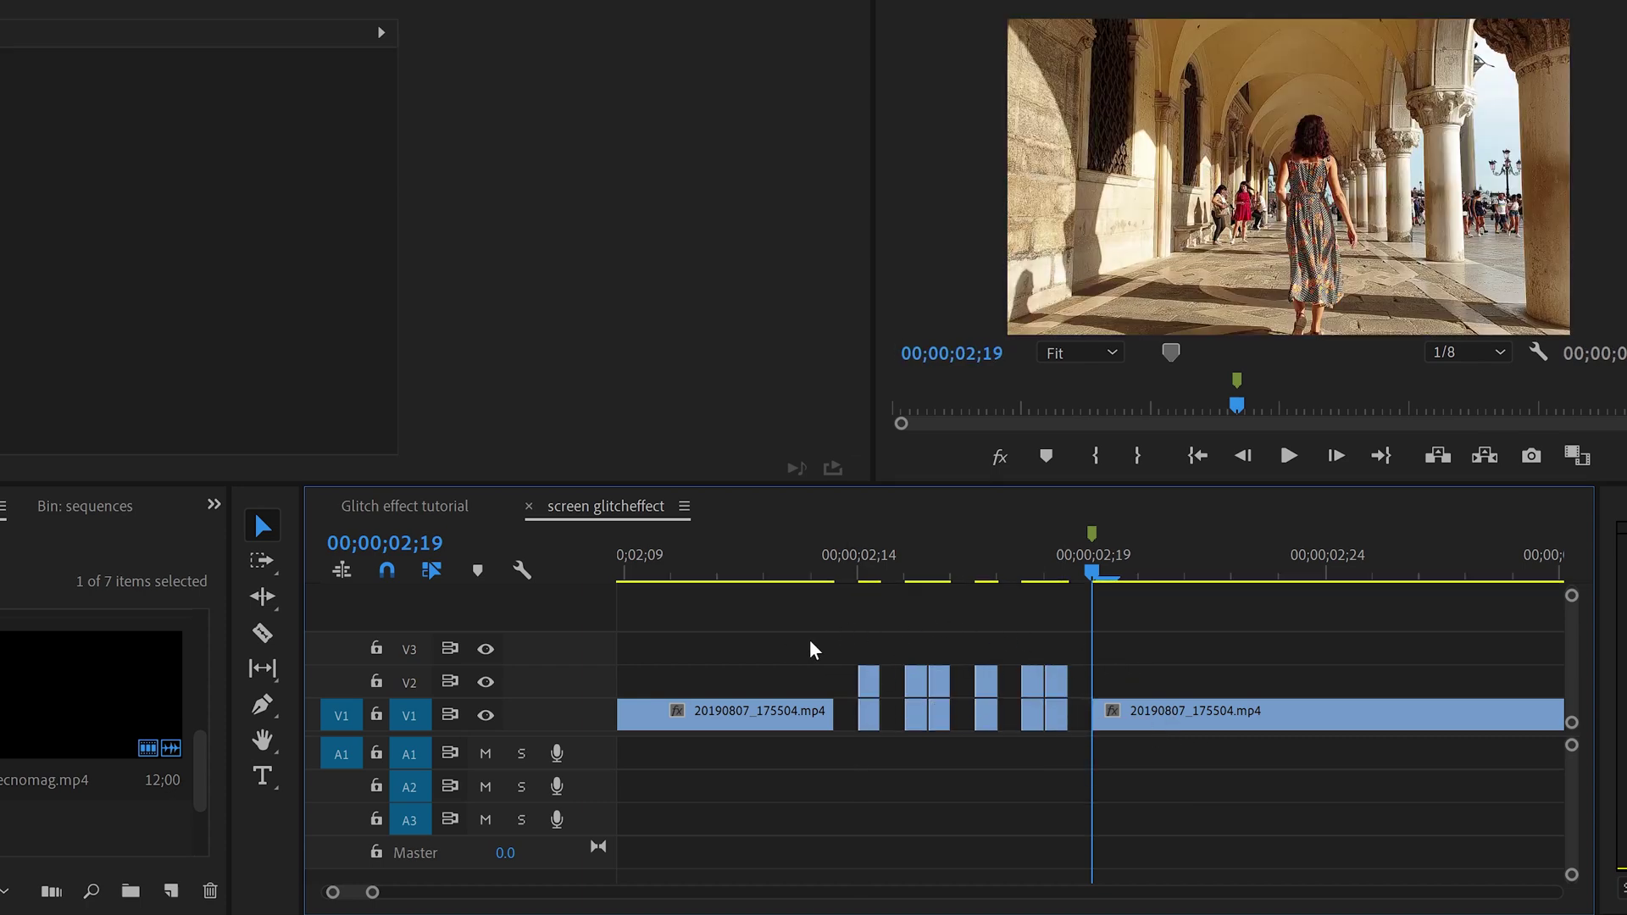
{"action": "left_click", "coordinate": [867, 579]}
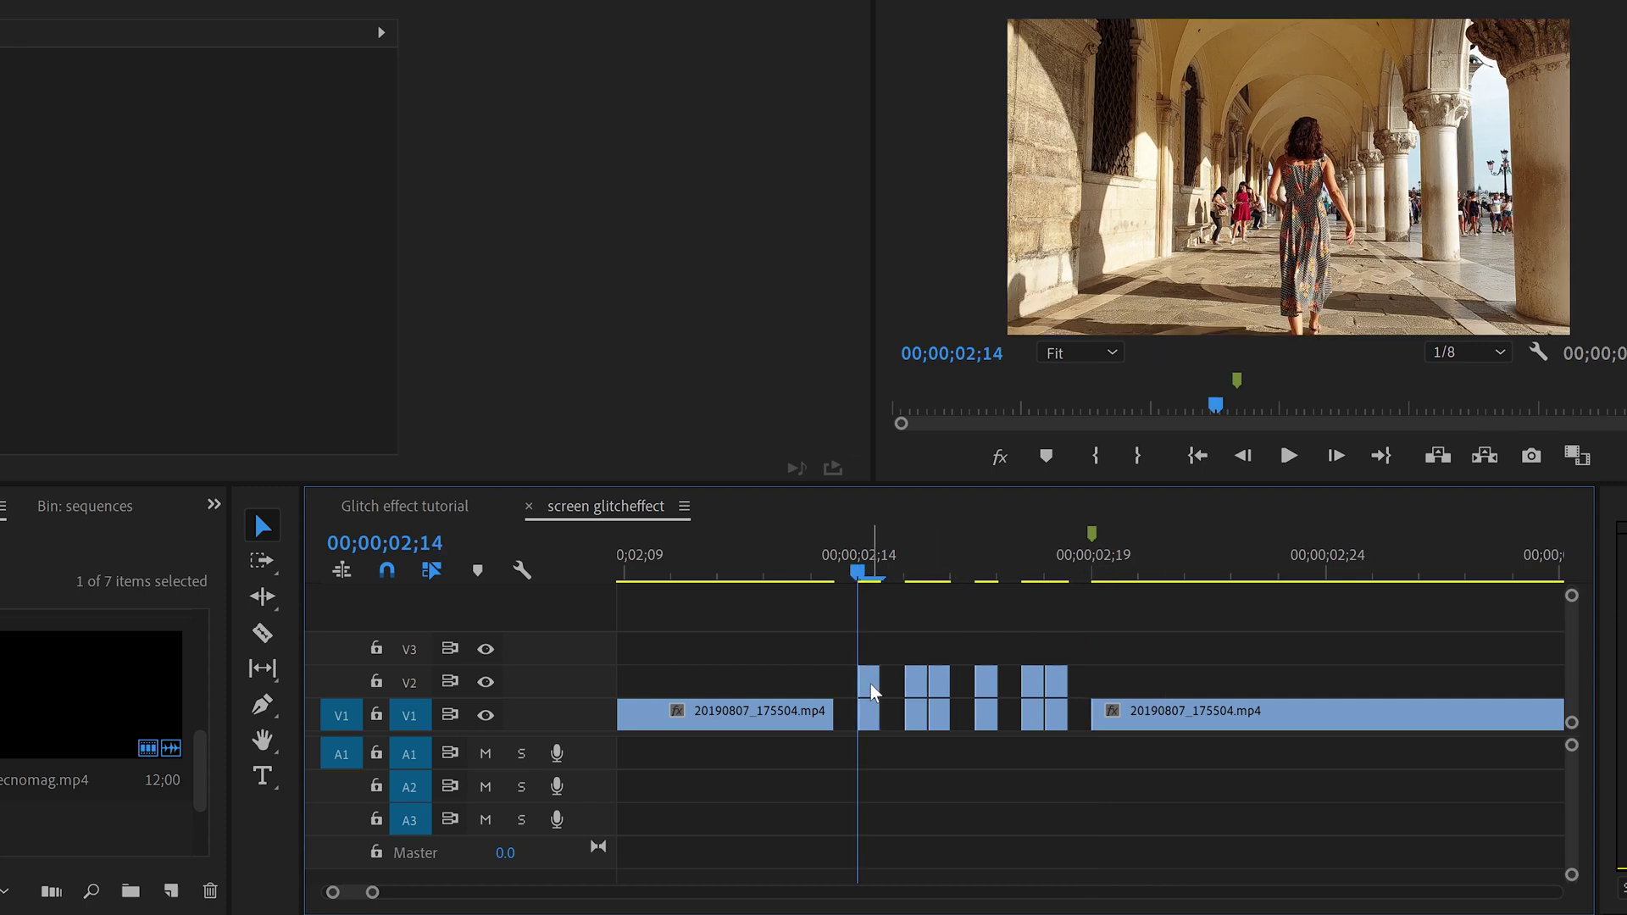
{"action": "left_click", "coordinate": [873, 692]}
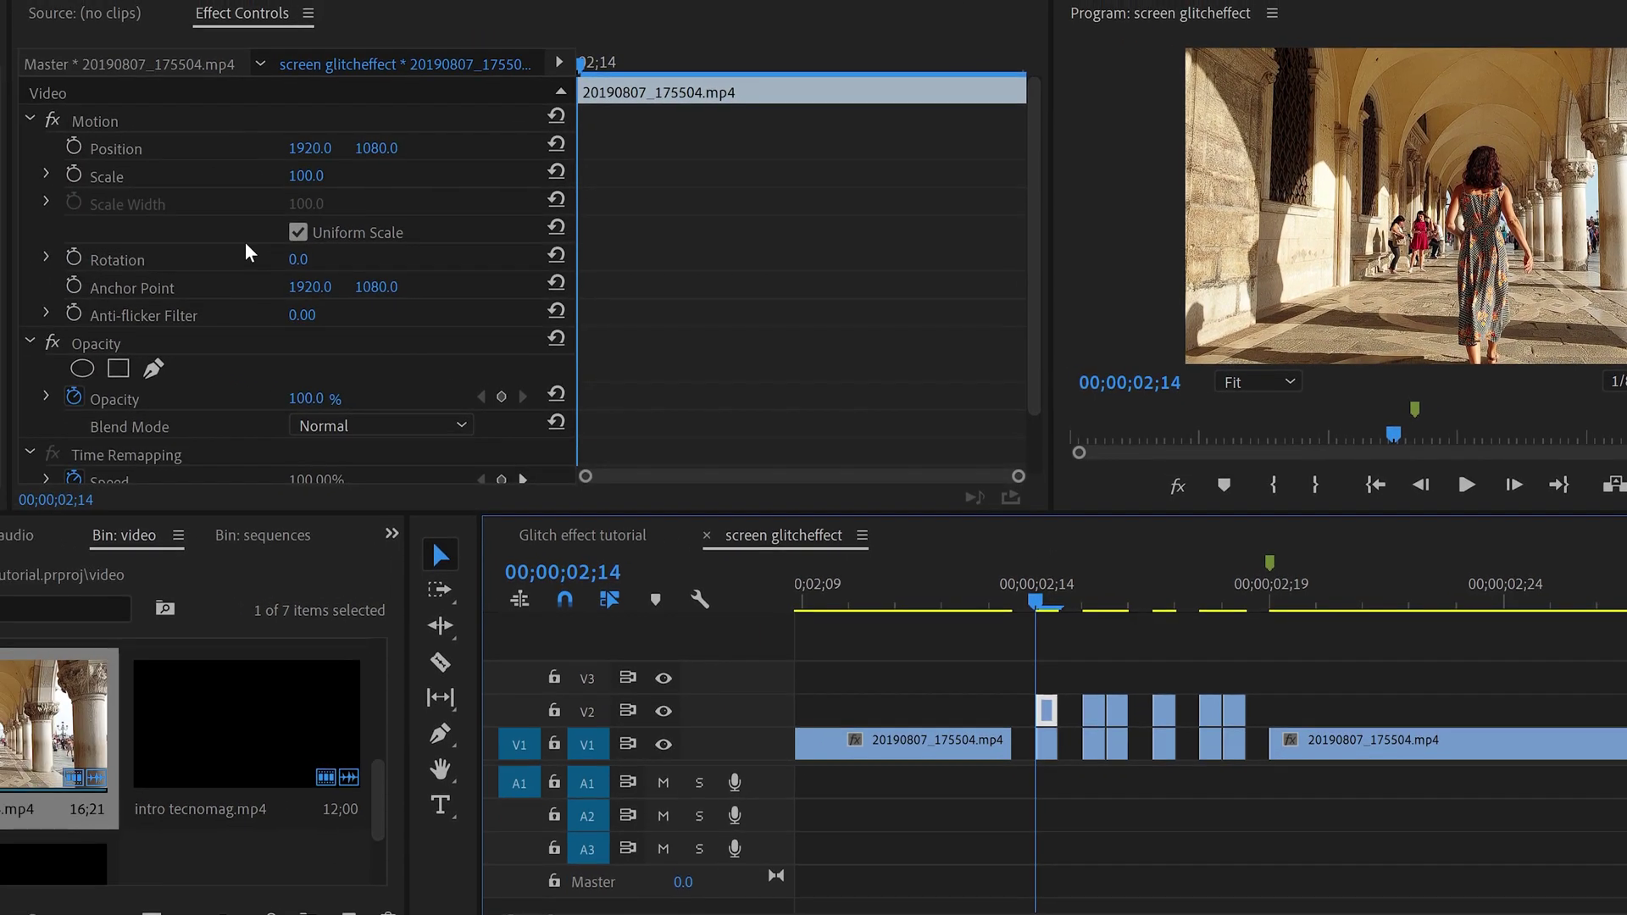
Set the first V2 copy's Opacity to 50%.
{"action": "left_click", "coordinate": [310, 398]}
{"action": "type", "text": "50"}
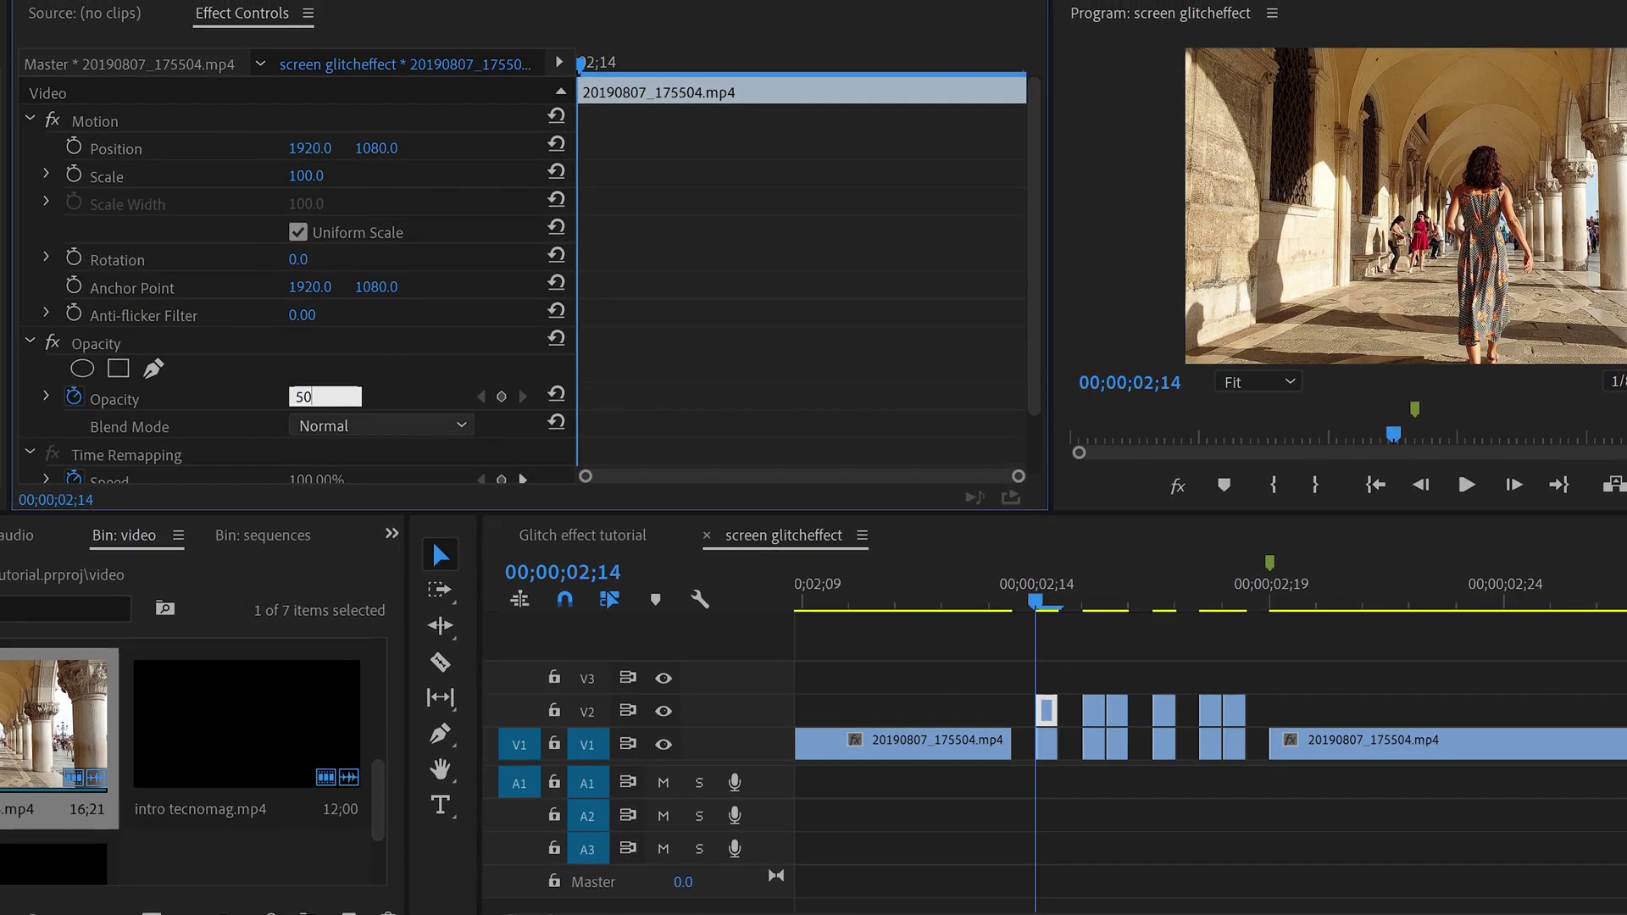
{"action": "key", "text": "Return"}
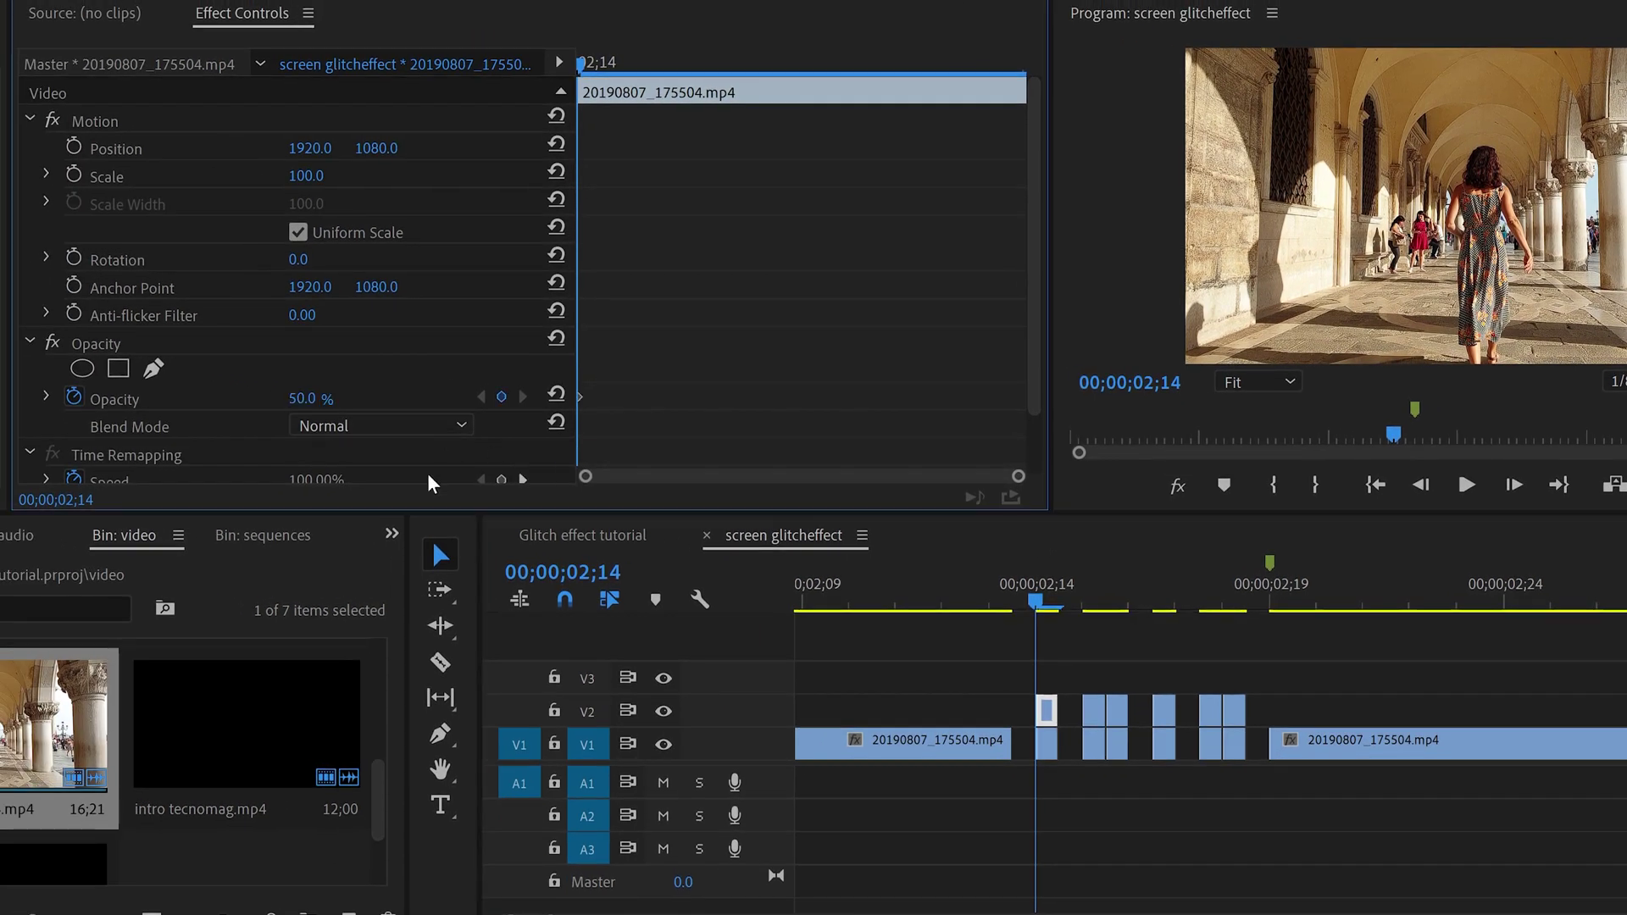
Apply the same 50% Opacity setting to the other V2 copies.
{"action": "left_click", "coordinate": [114, 348]}
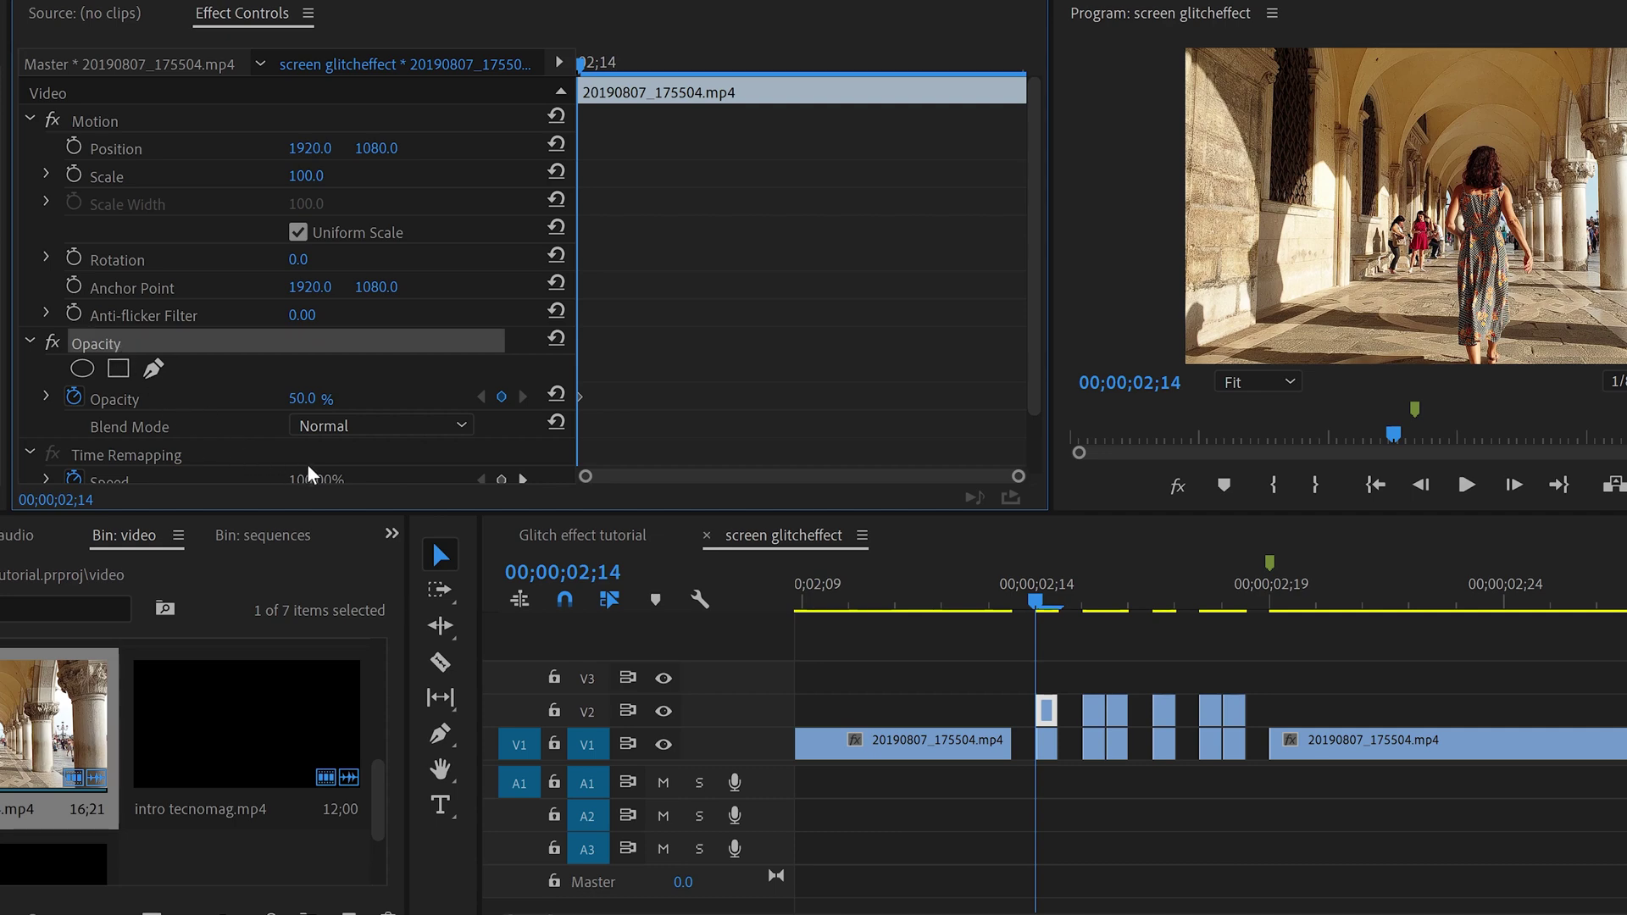
{"action": "left_click_drag", "start_coordinate": [1273, 658], "coordinate": [1083, 721]}
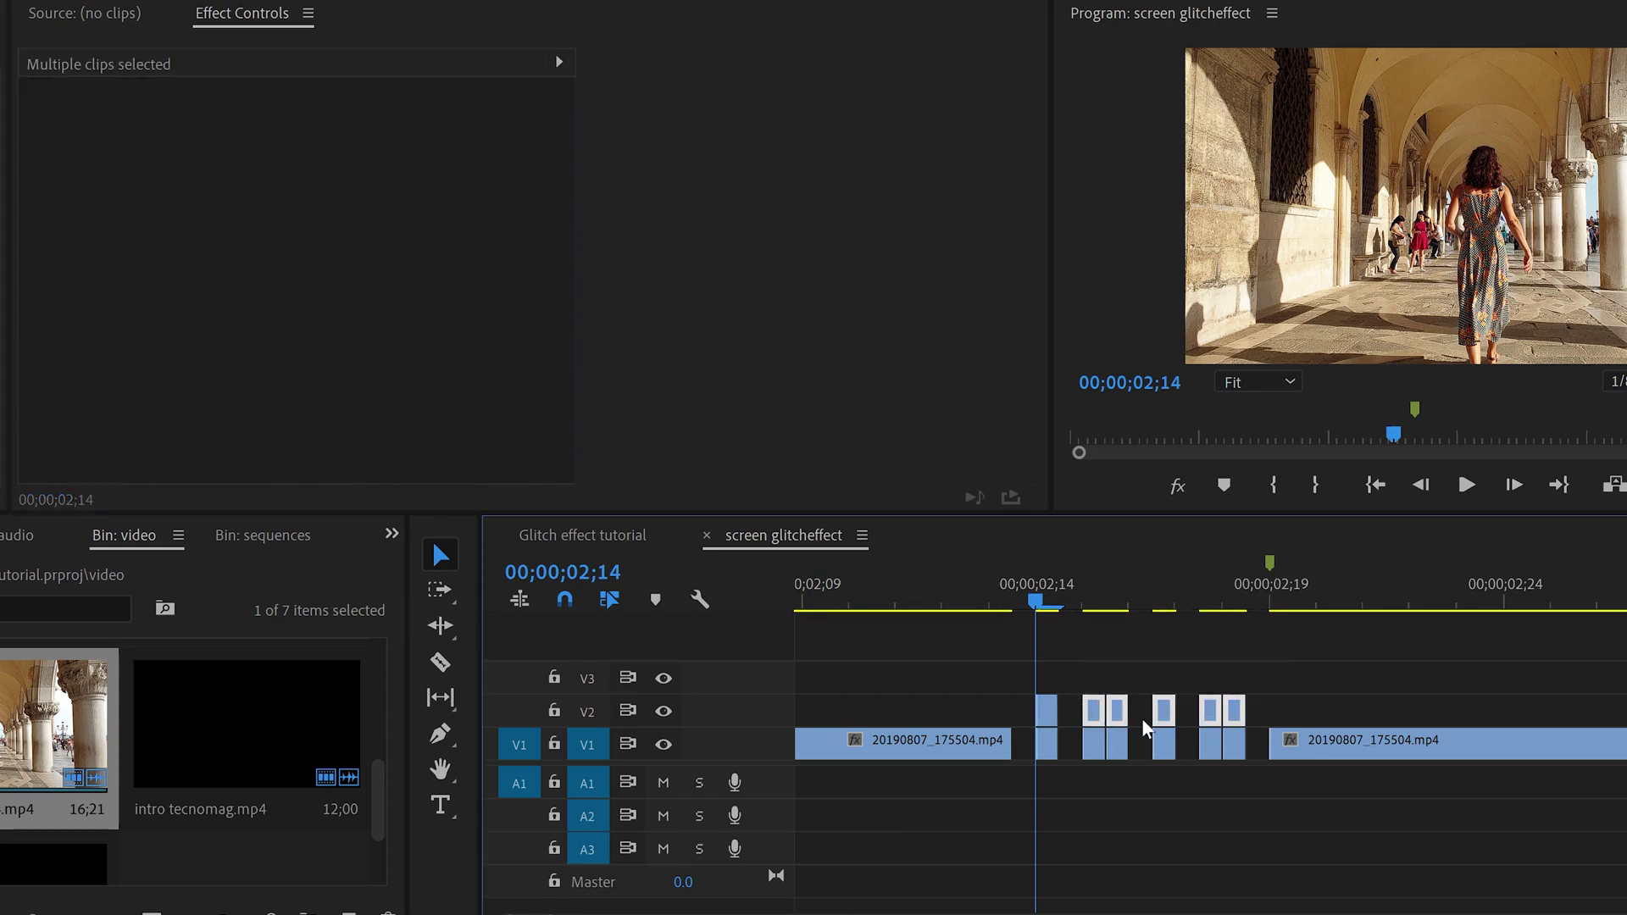
{"action": "left_click", "coordinate": [1095, 609]}
{"action": "left_click", "coordinate": [1165, 710]}
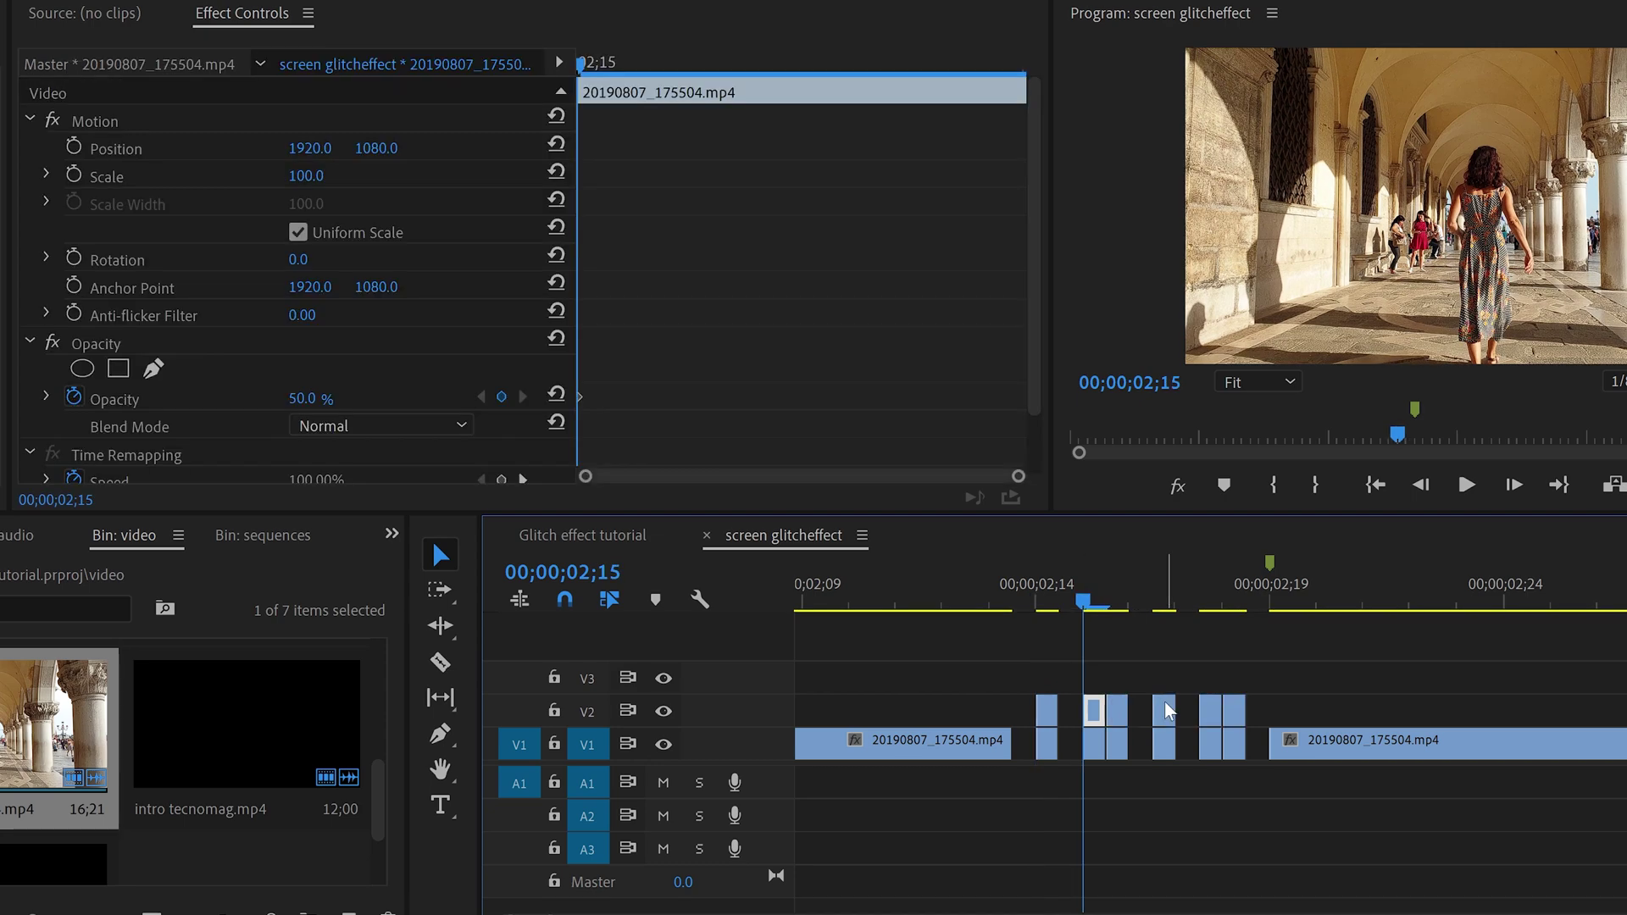
{"action": "left_click", "coordinate": [1210, 710]}
{"action": "left_click", "coordinate": [1234, 710]}
{"action": "left_click", "coordinate": [1046, 711]}
{"action": "left_click", "coordinate": [1046, 604]}
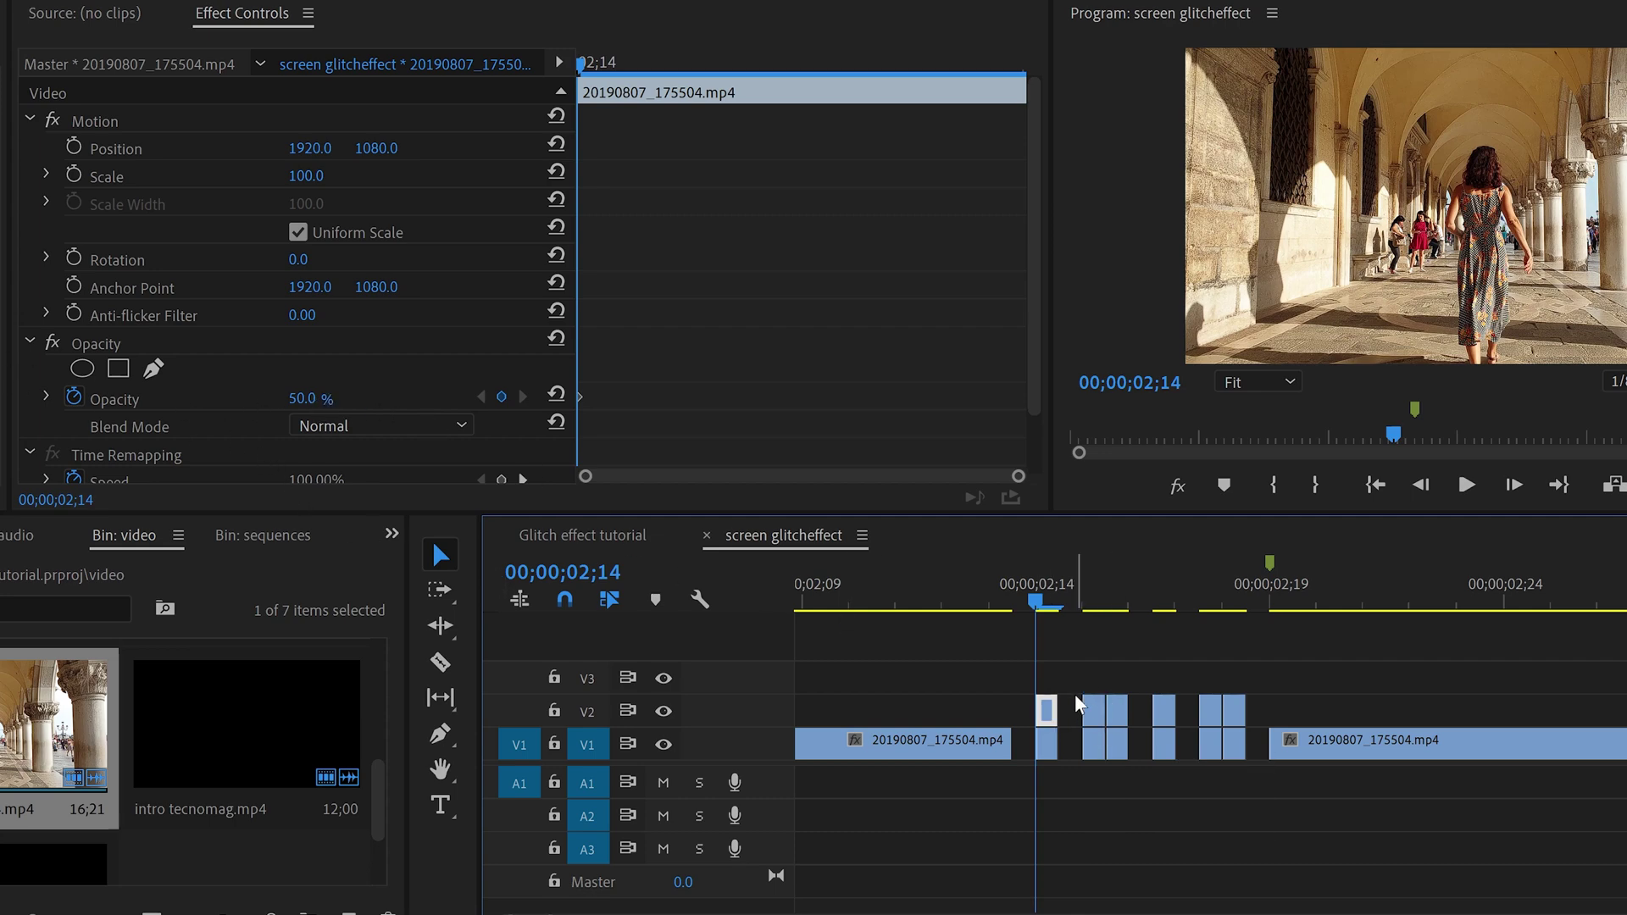
{"action": "left_click", "coordinate": [94, 351]}
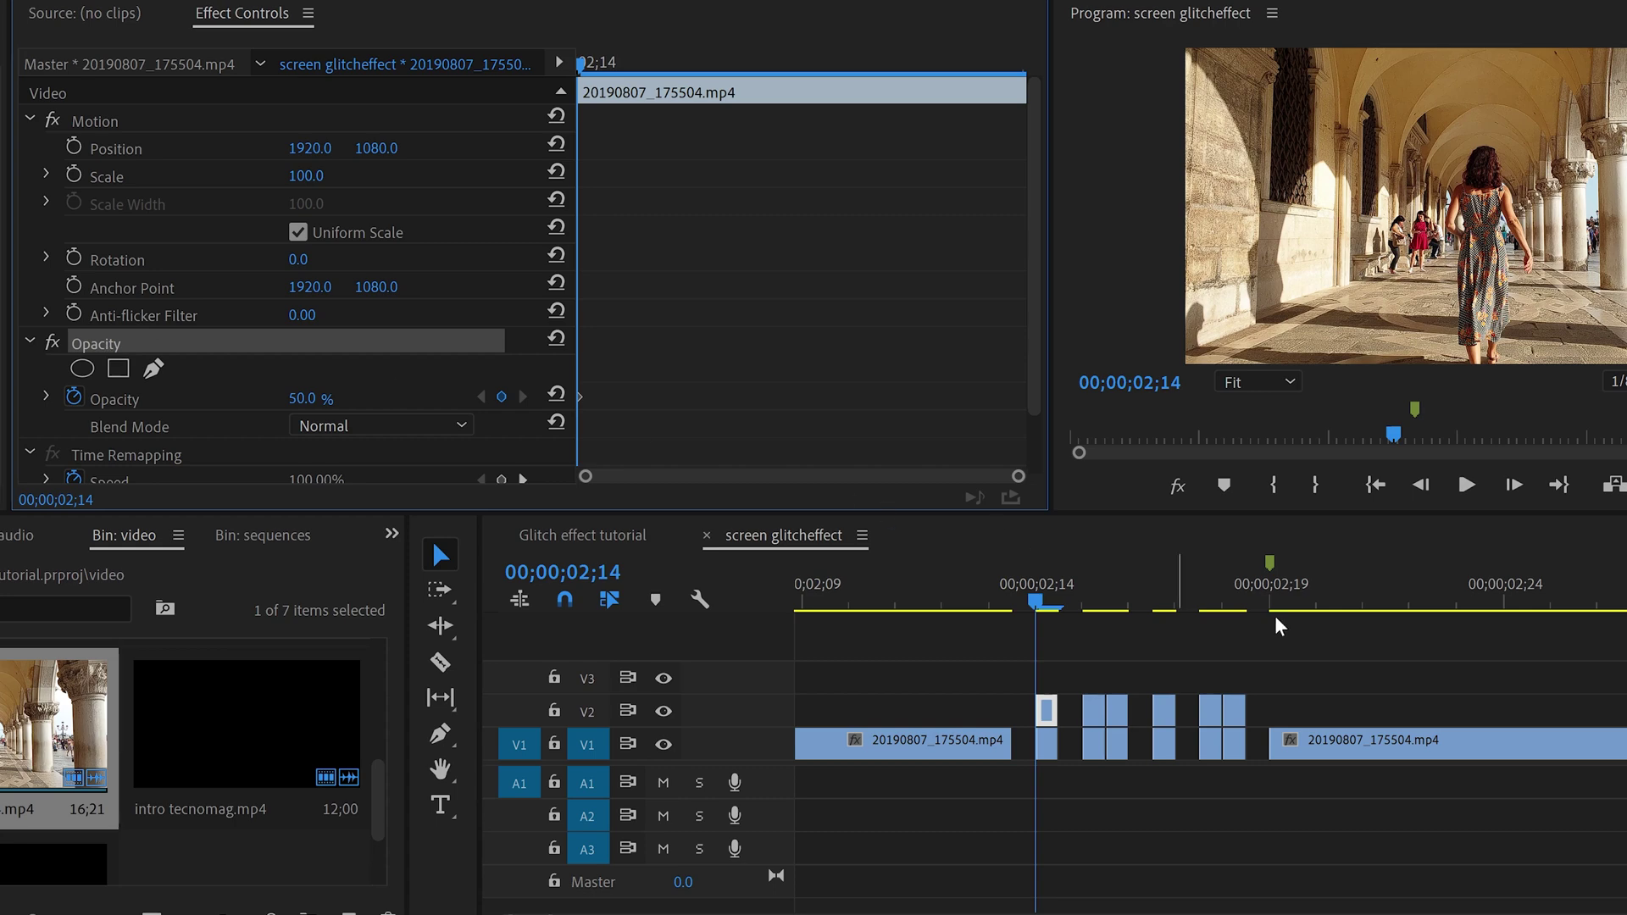
{"action": "left_click_drag", "start_coordinate": [1373, 703], "coordinate": [1075, 725]}
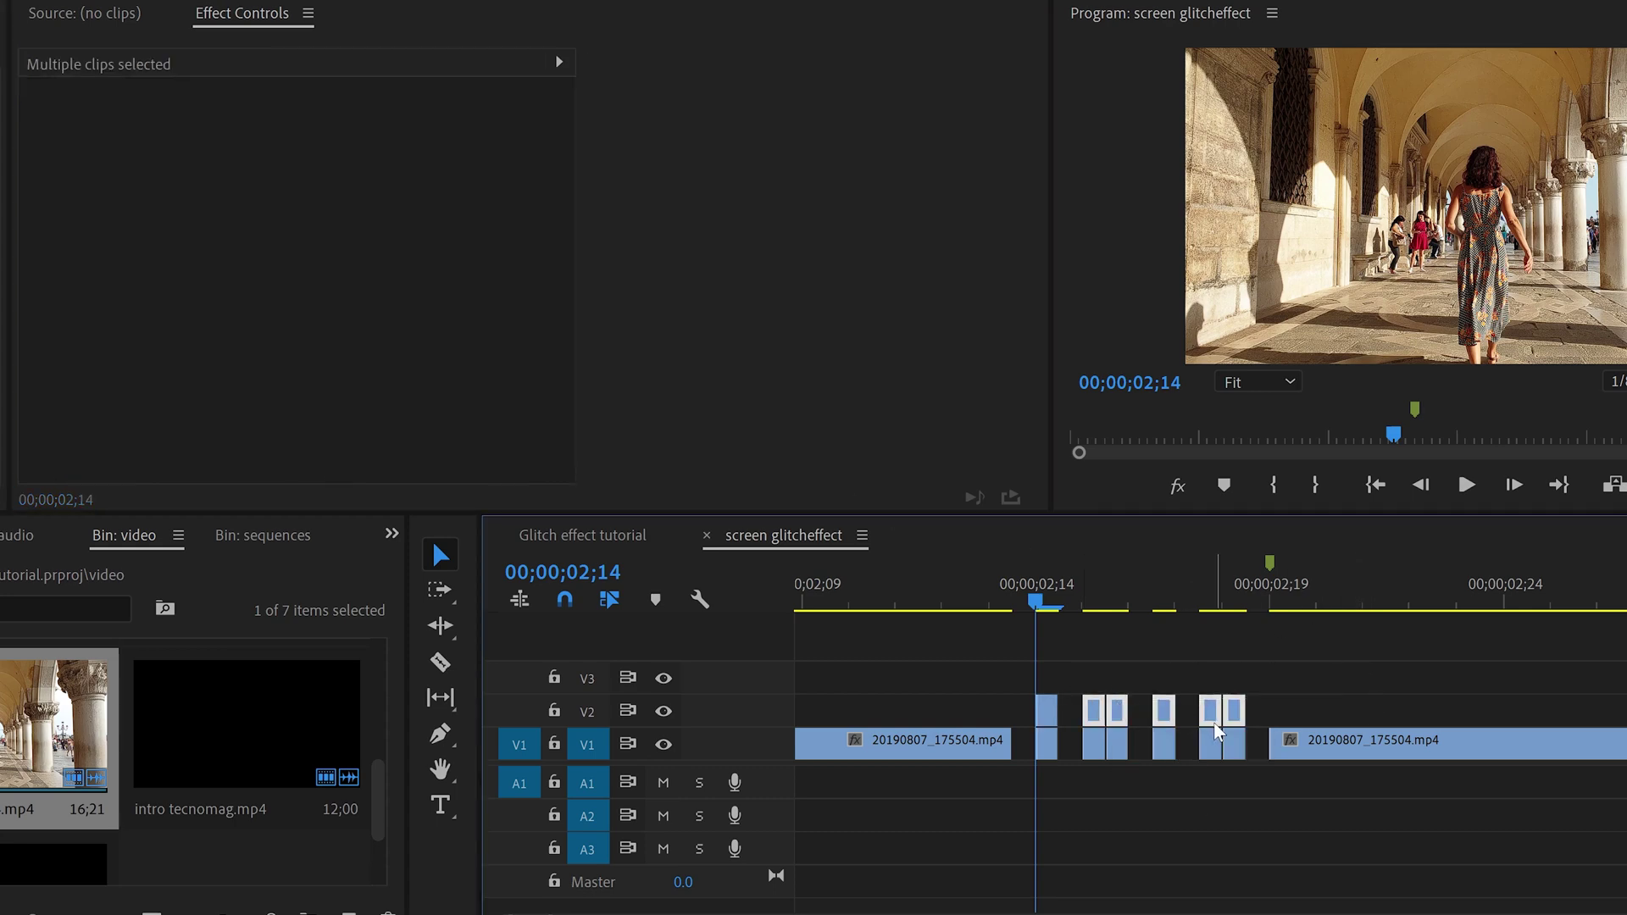
{"action": "left_click", "coordinate": [1051, 709]}
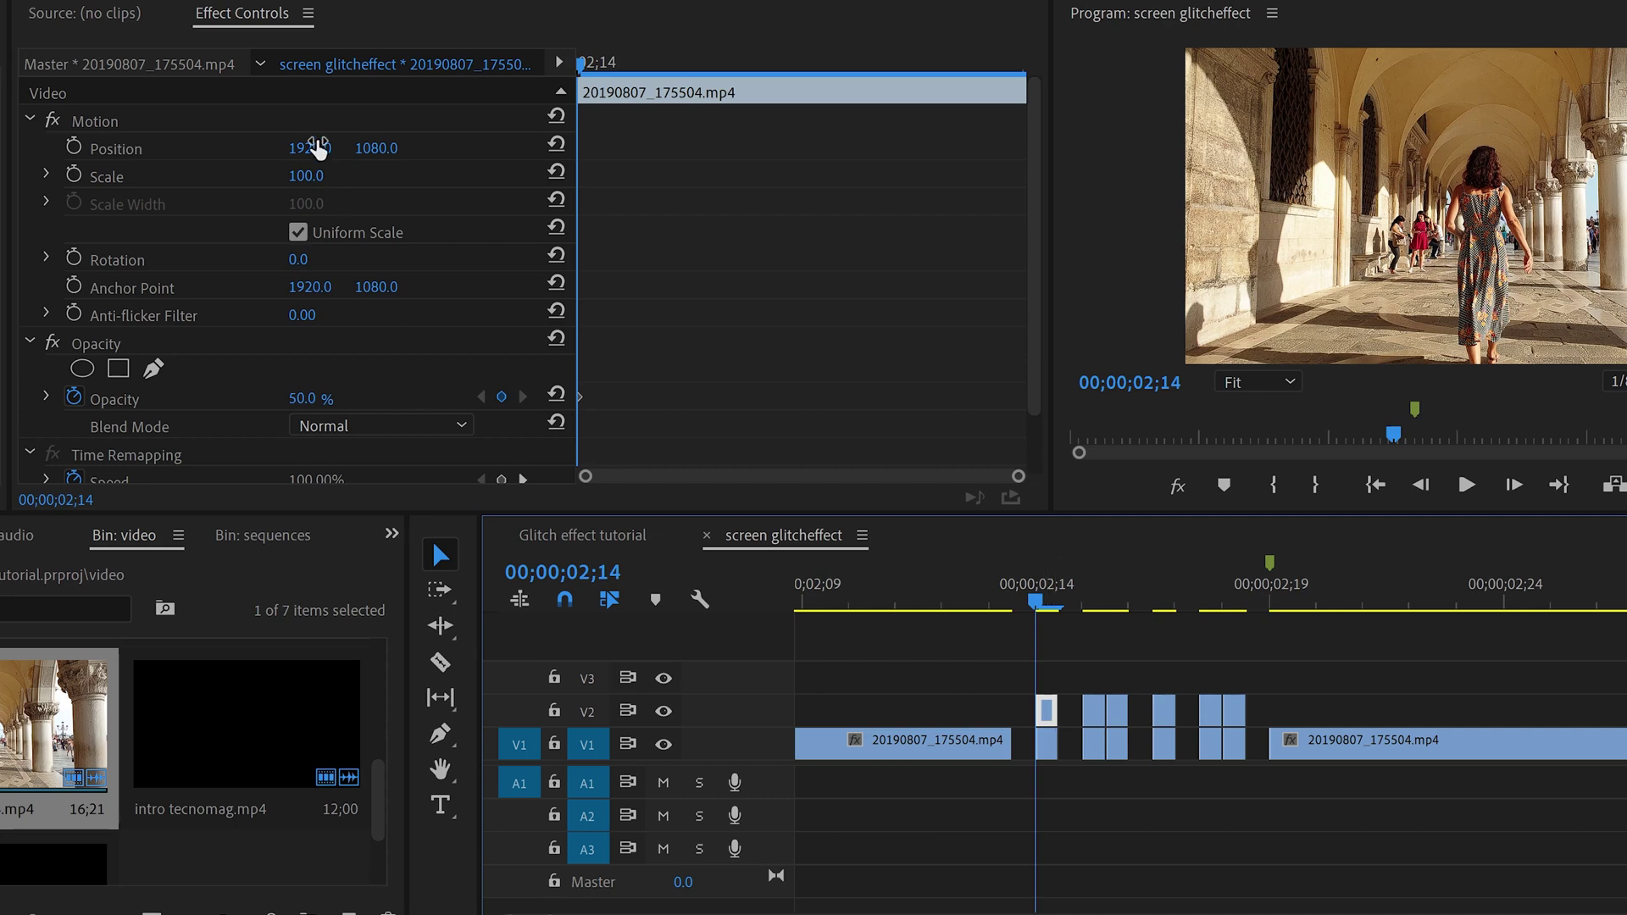
Set the first V2 copy's Position X to 1831, then toggle V1 output off and on to compare.
{"action": "left_click", "coordinate": [315, 148]}
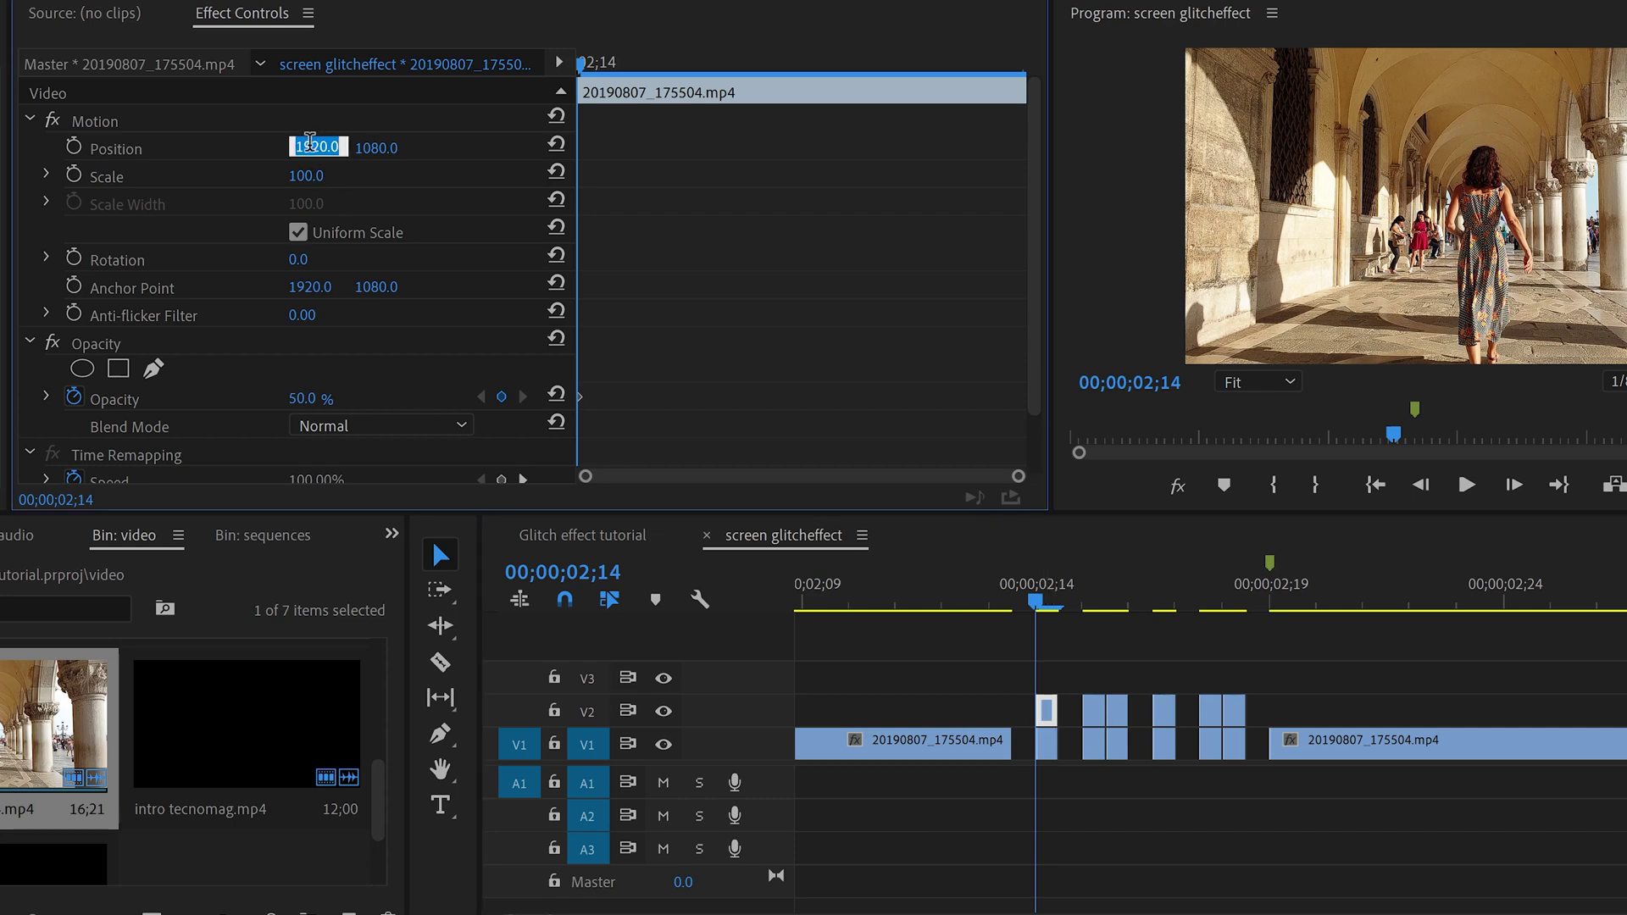
{"action": "type", "text": "1896"}
{"action": "key", "text": "Return"}
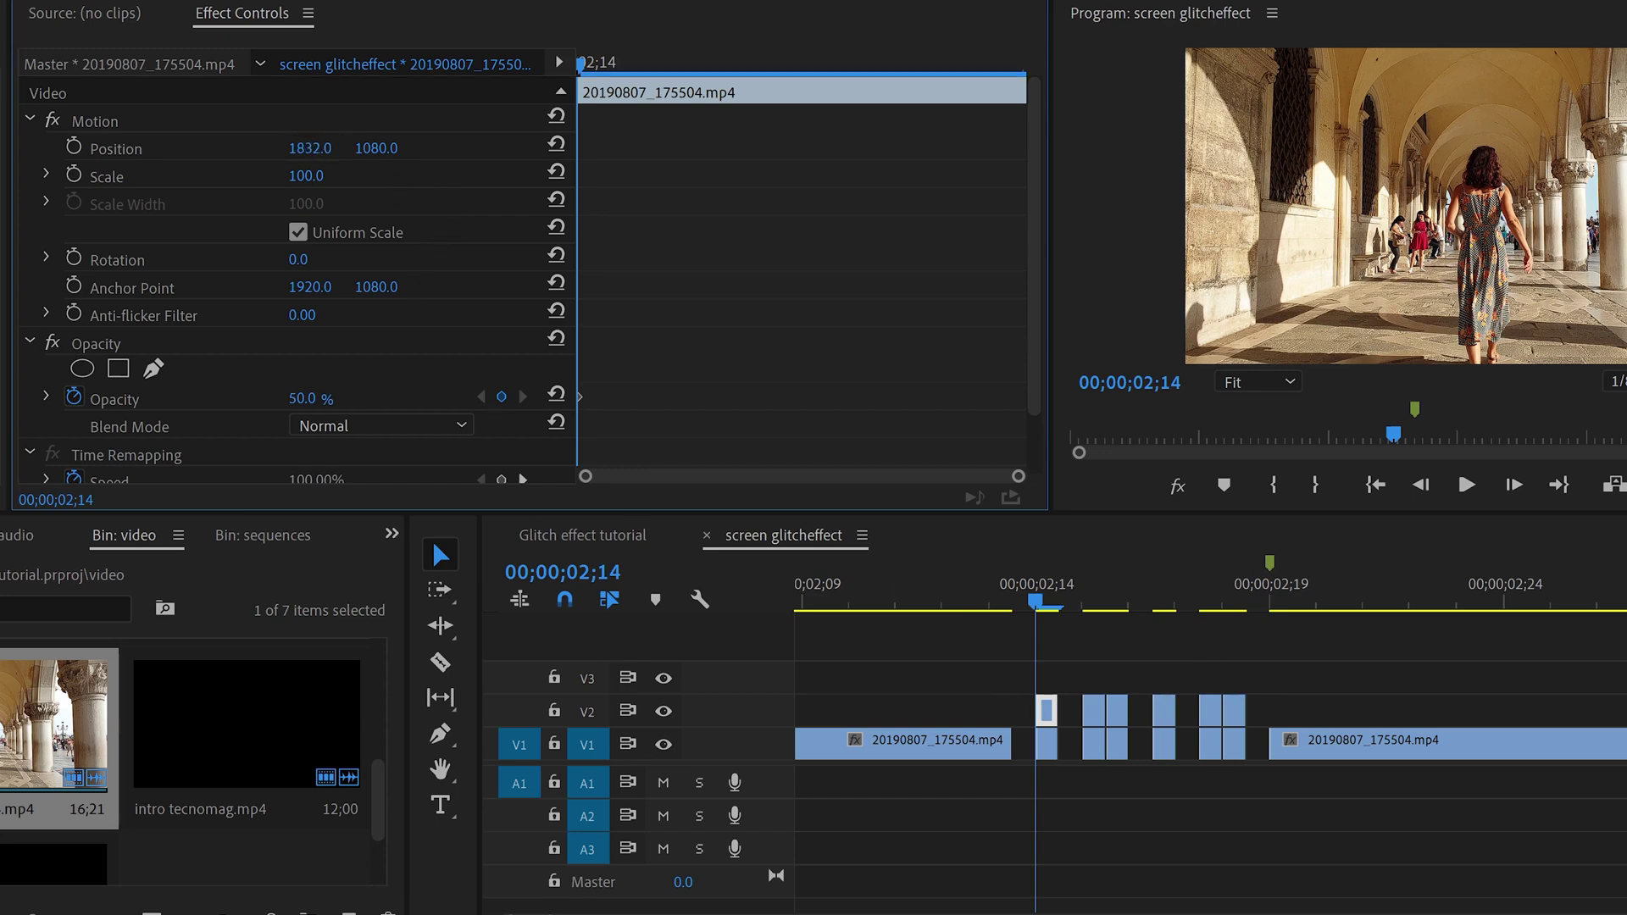
{"action": "key", "text": "shift+Right"}
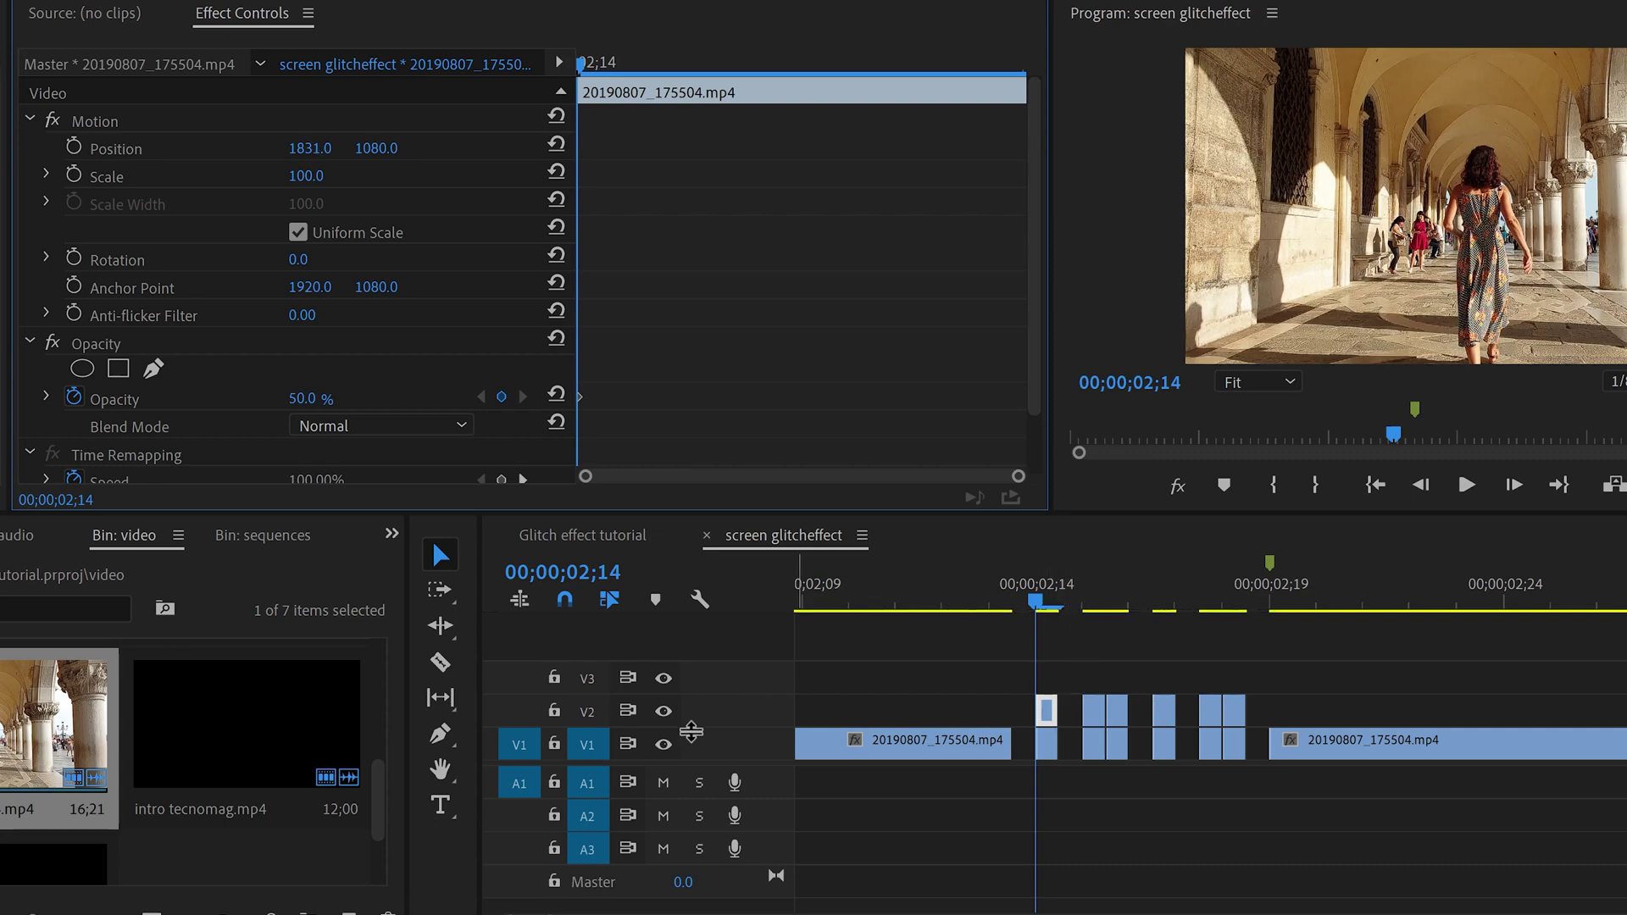
{"action": "left_click", "coordinate": [664, 744]}
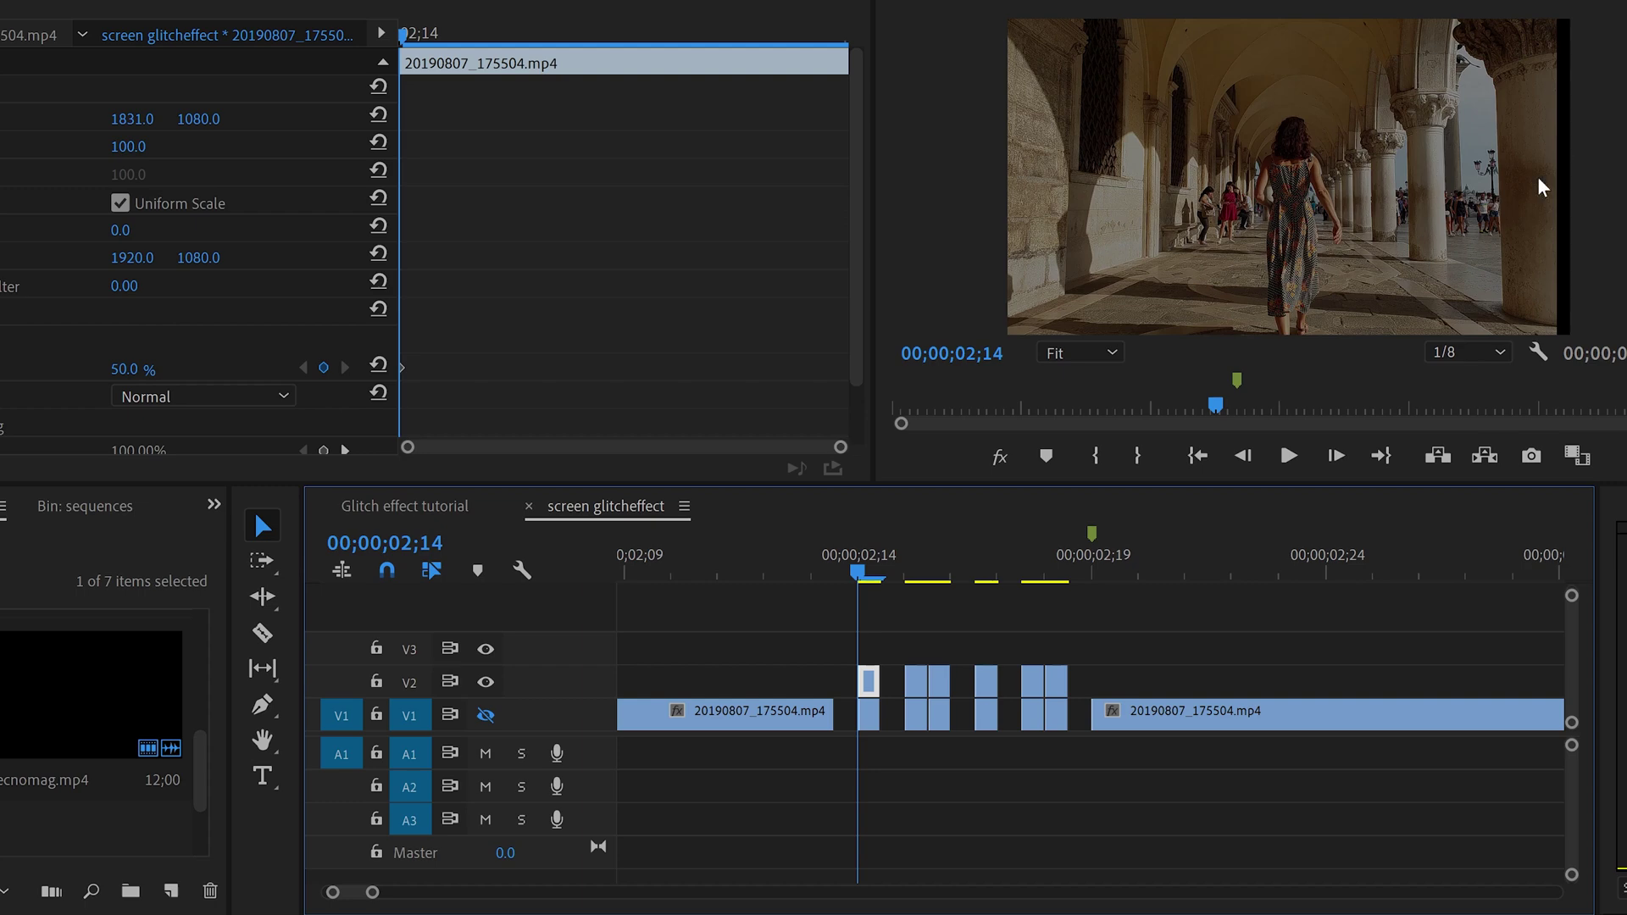
{"action": "left_click", "coordinate": [486, 715]}
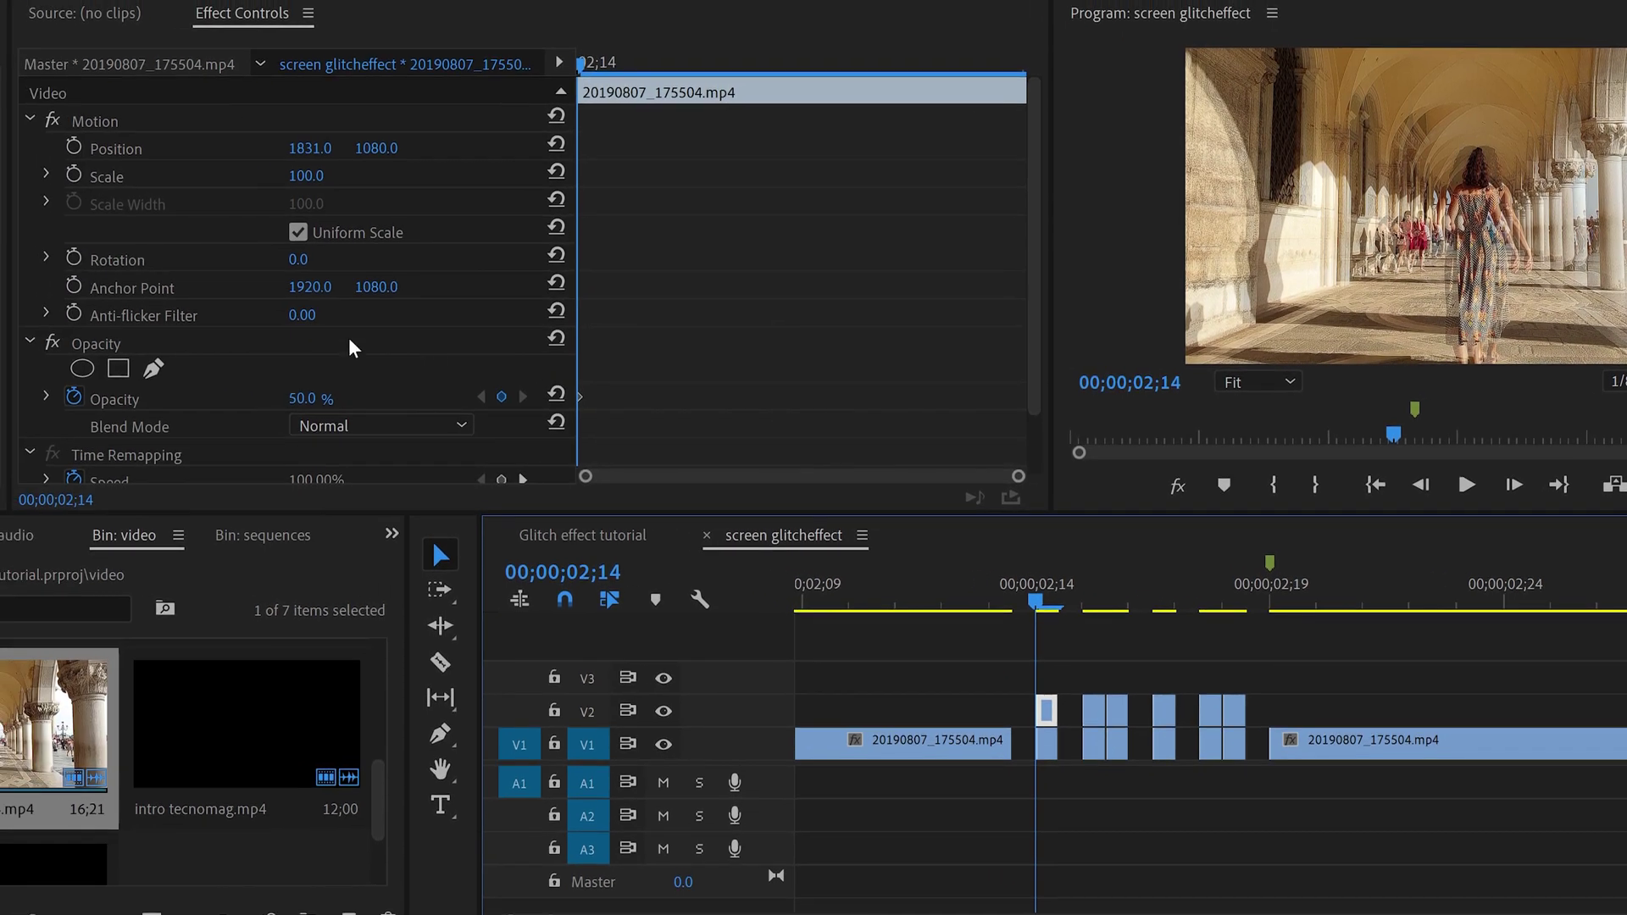
Copy the first copy's Motion settings onto the other V2 copies and check the offset frame by frame.
{"action": "left_click", "coordinate": [97, 125]}
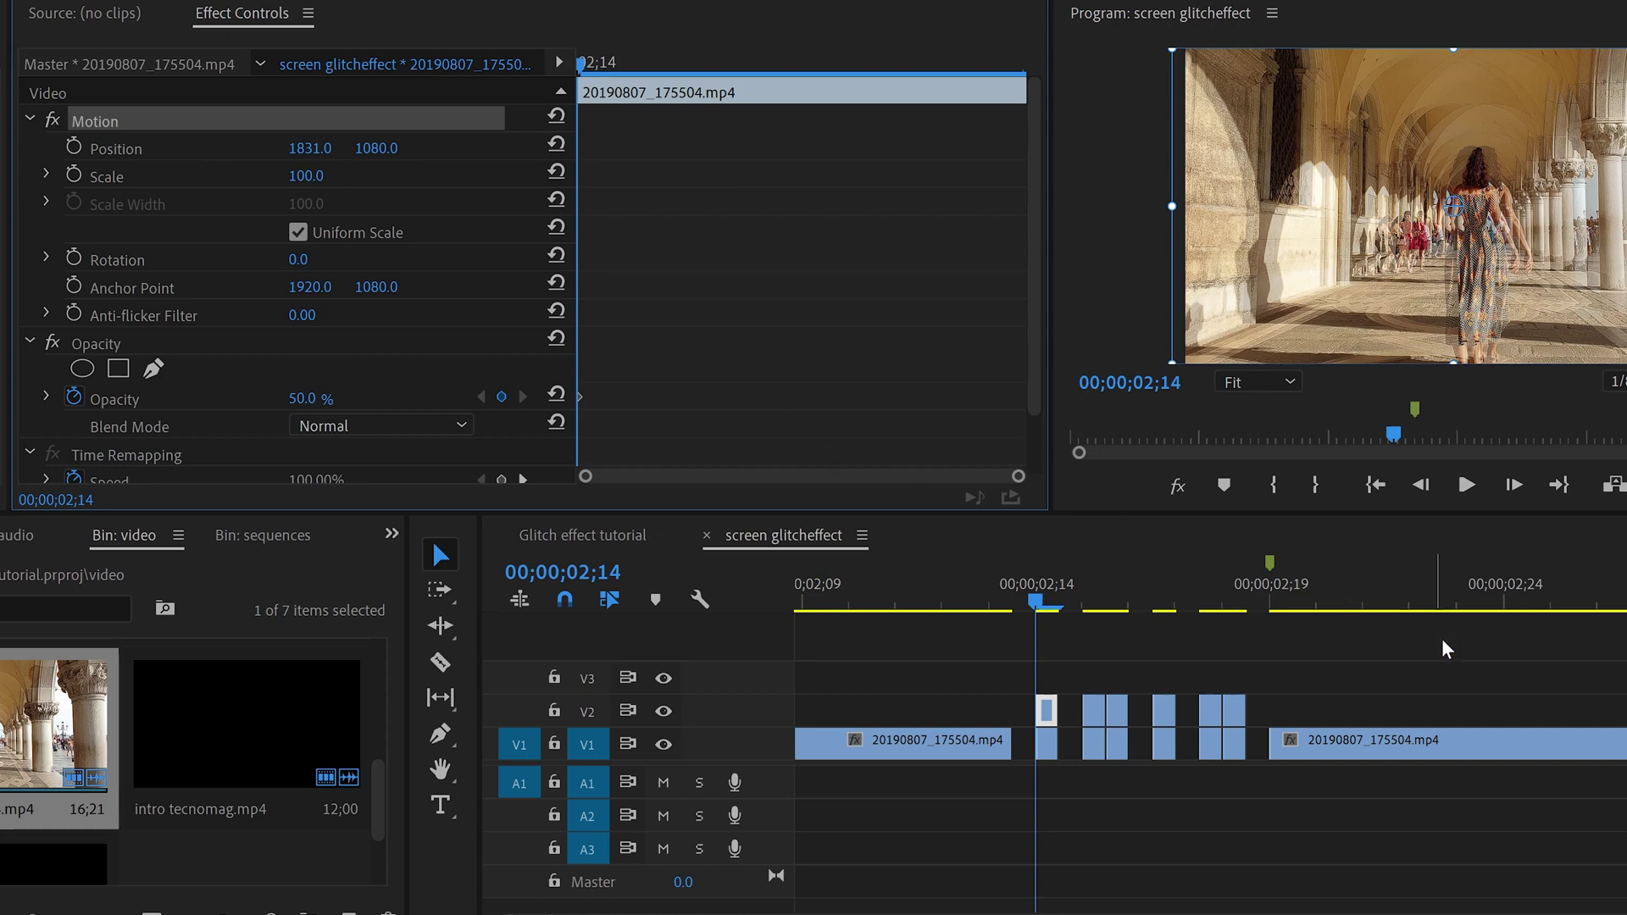
{"action": "left_click_drag", "start_coordinate": [1319, 658], "coordinate": [1089, 700]}
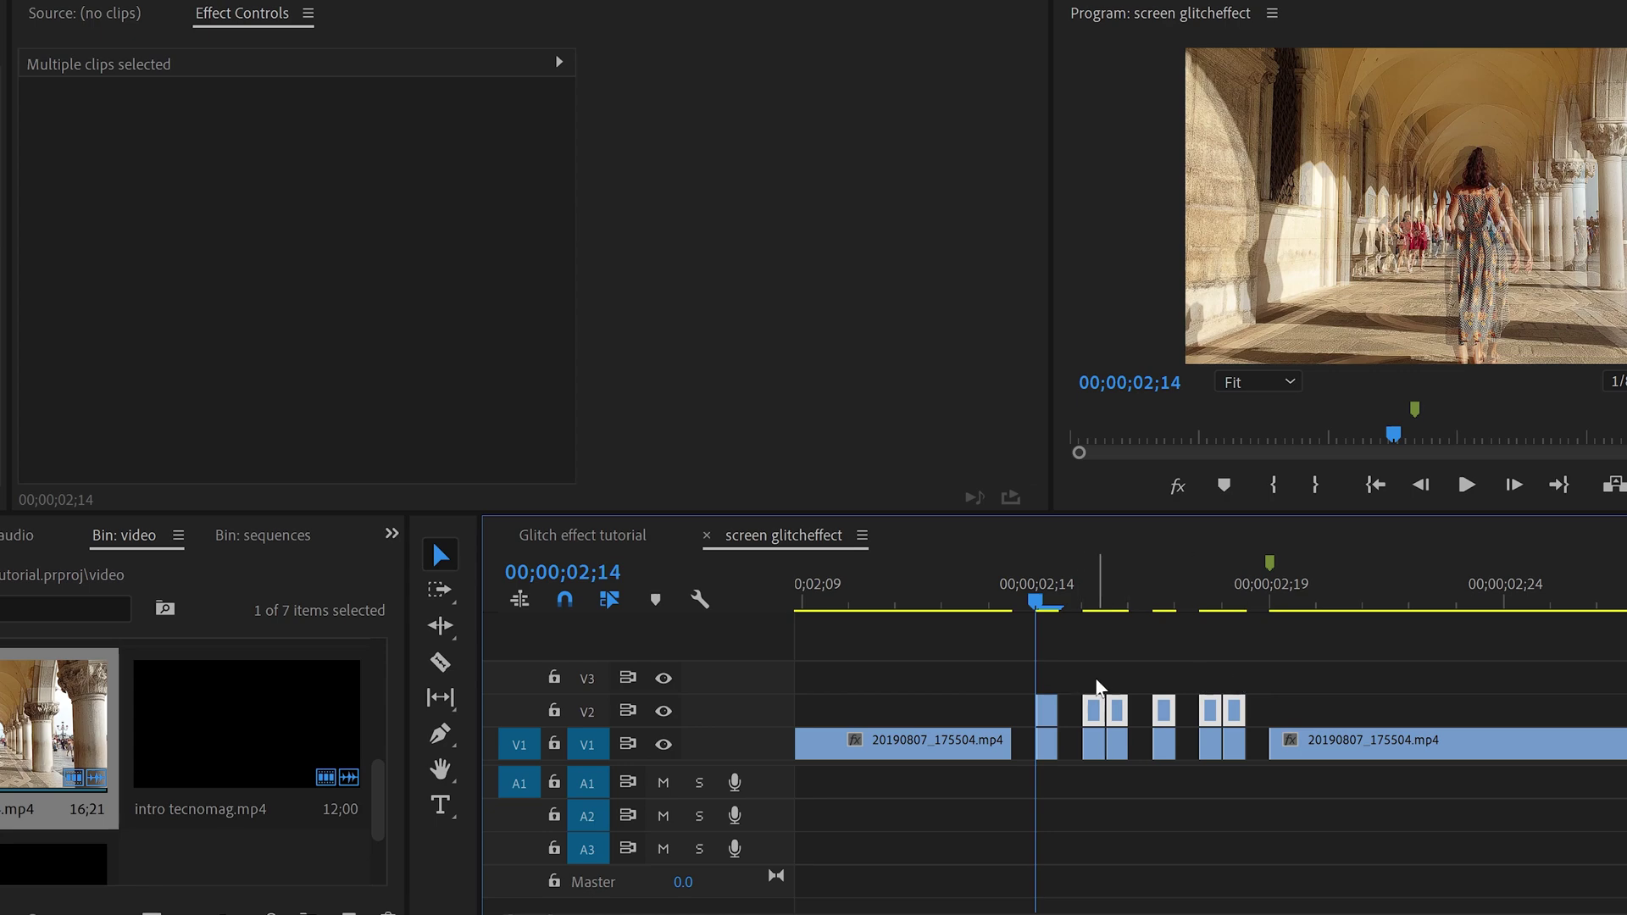
{"action": "left_click", "coordinate": [1087, 609]}
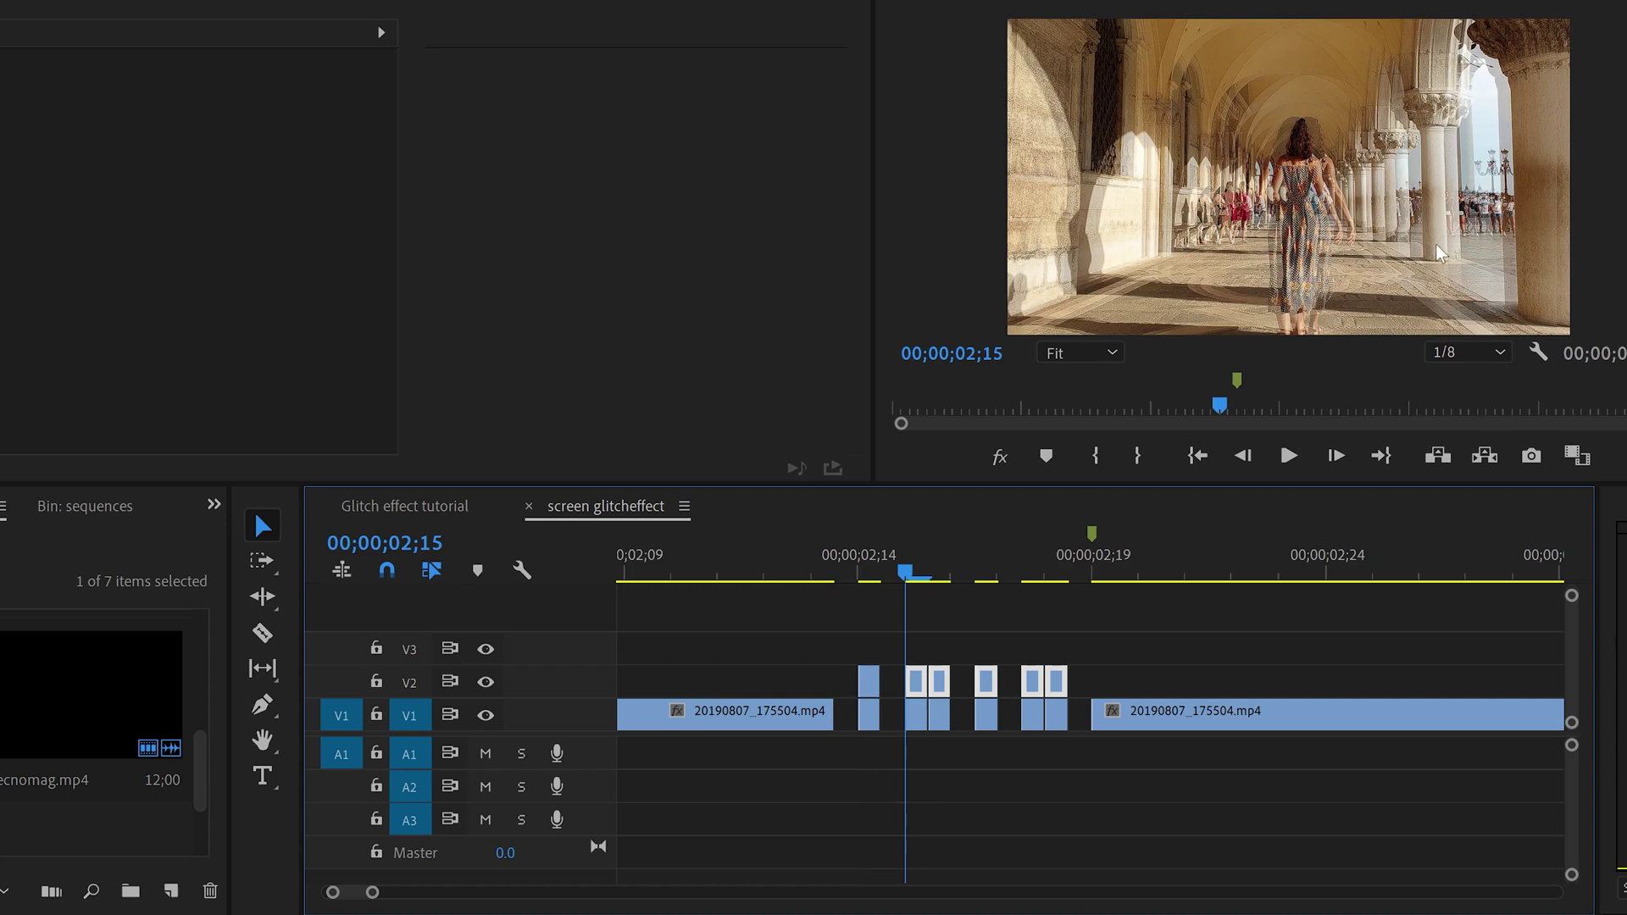
{"action": "left_click", "coordinate": [1241, 658]}
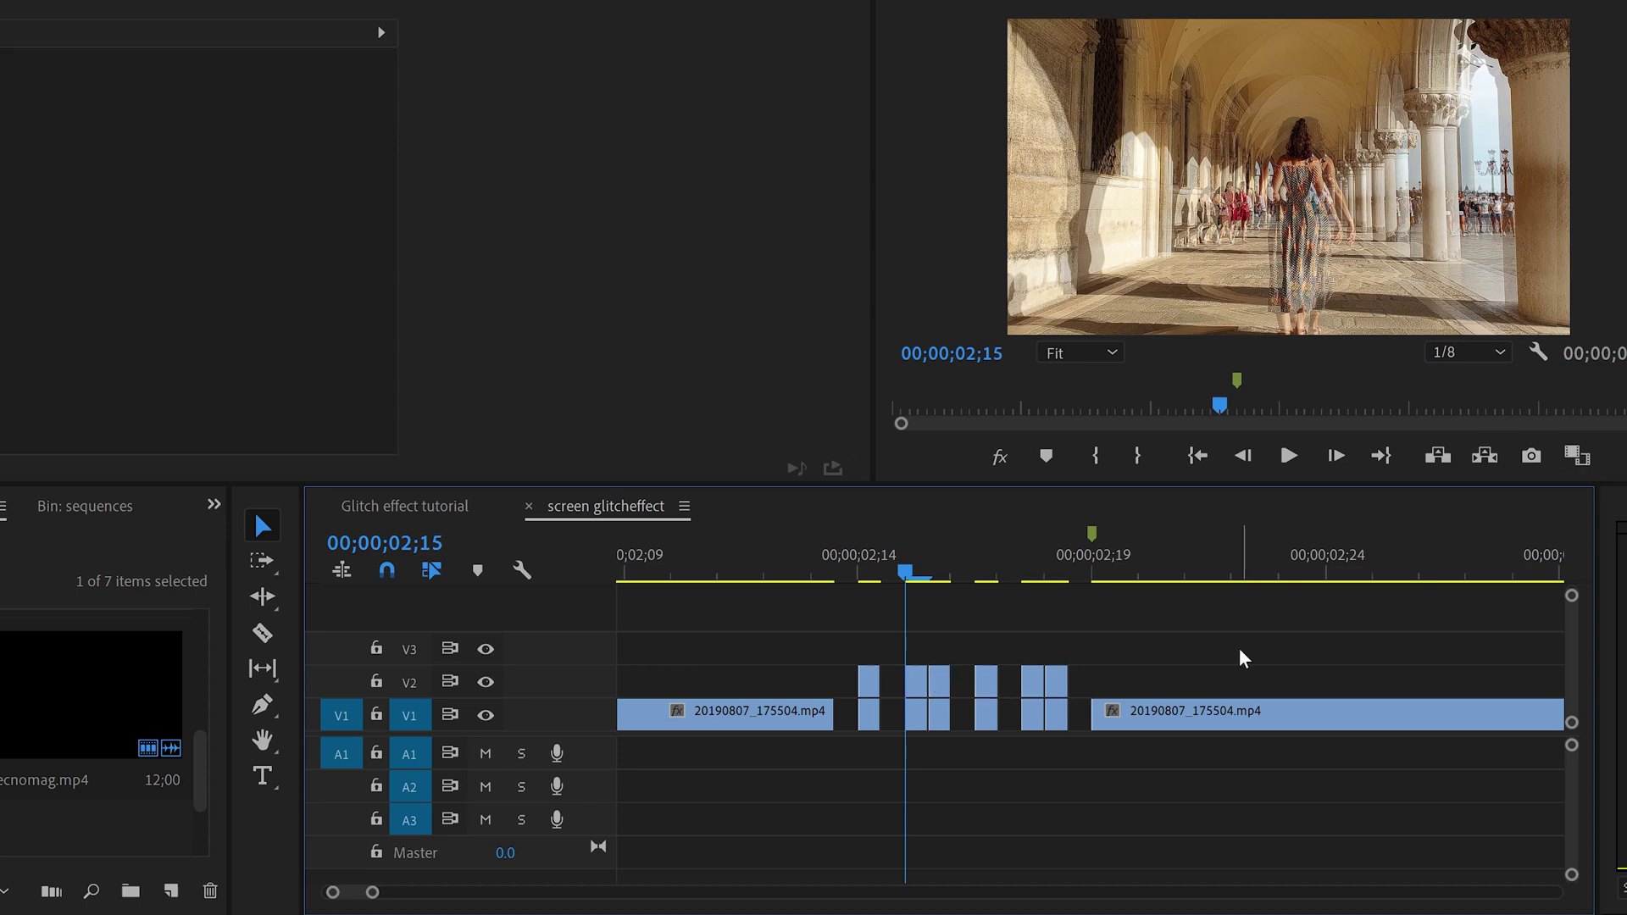
{"action": "left_click", "coordinate": [862, 572]}
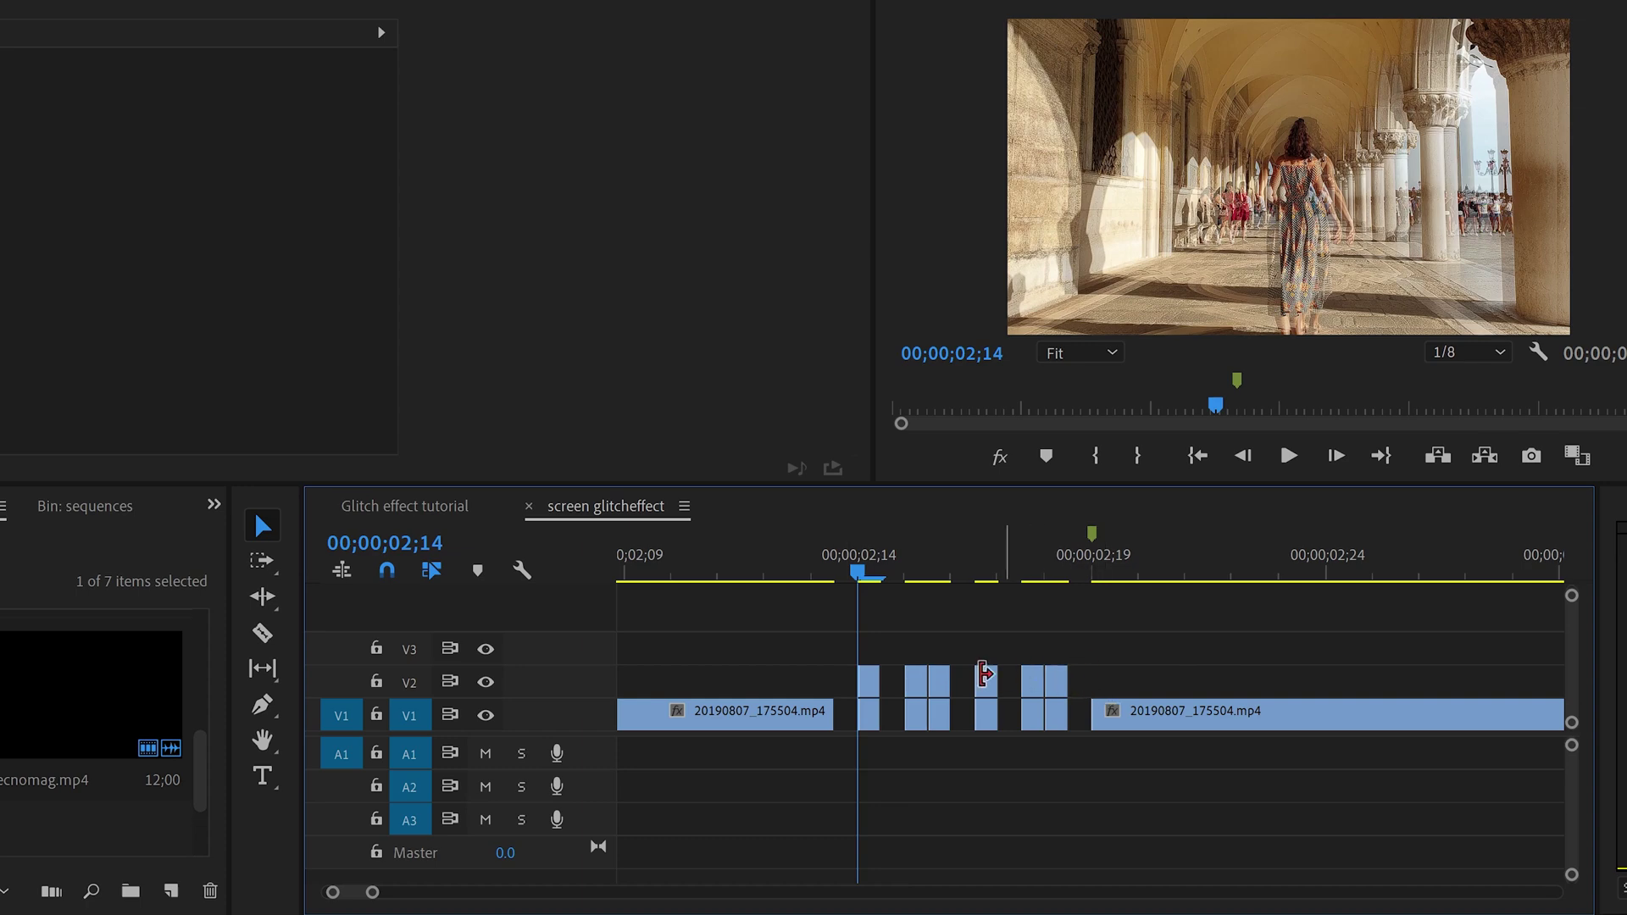
{"action": "left_click", "coordinate": [870, 681]}
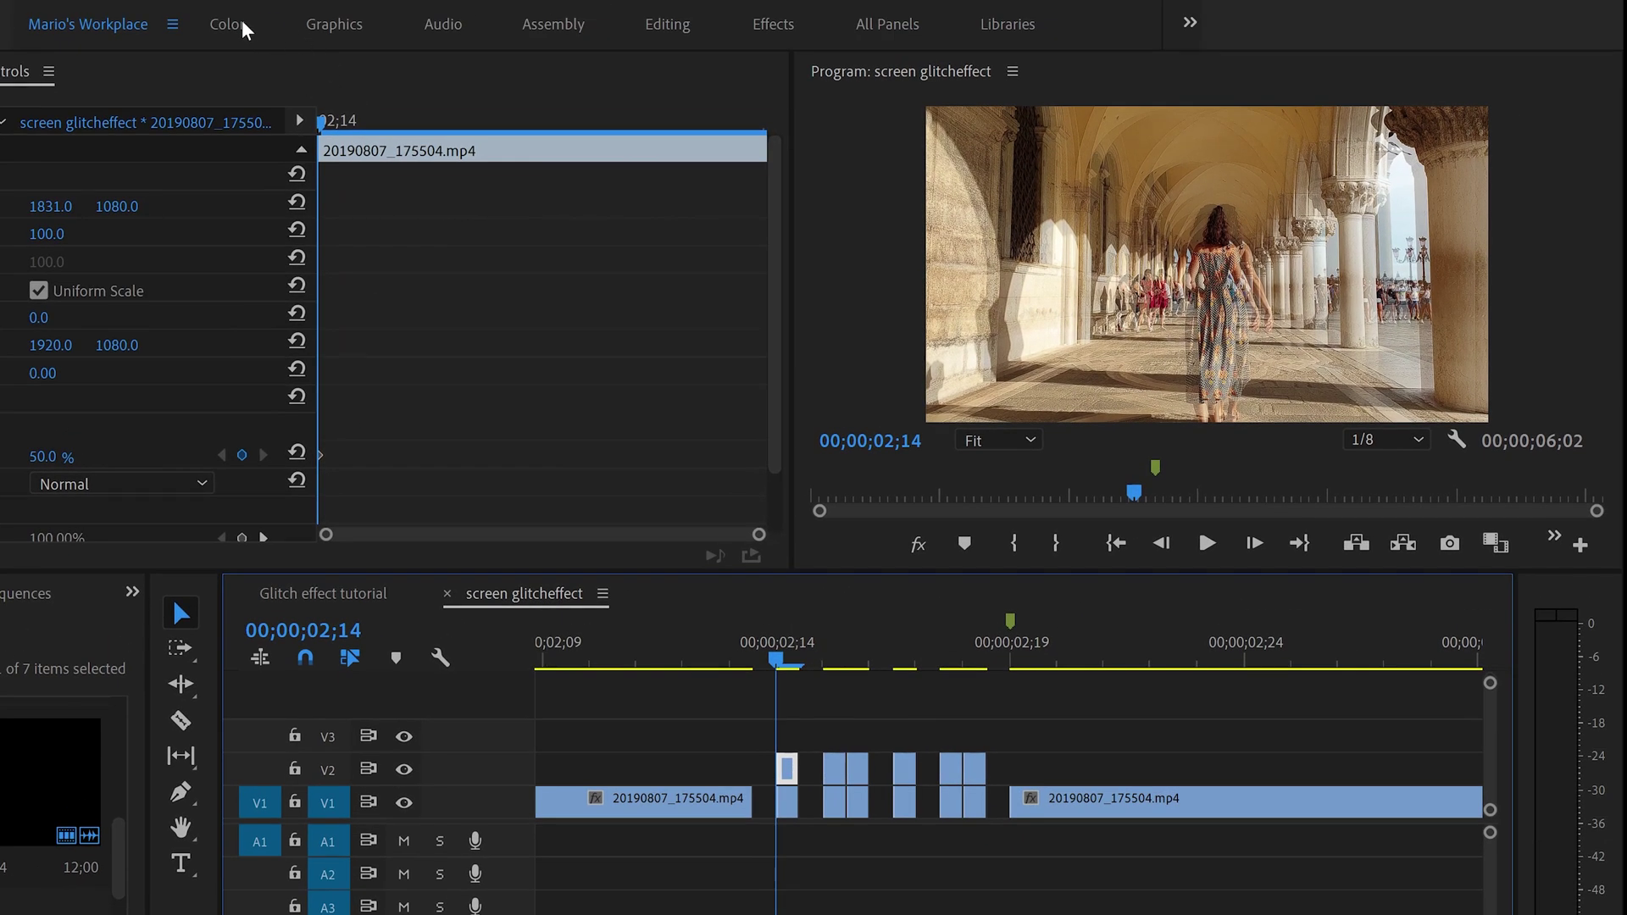
In the Color workspace, set Tint 100, Temperature 31, Exposure 2.1, Contrast 20.4, Shadows -29.2, Whites 36.3.
{"action": "left_click", "coordinate": [227, 25]}
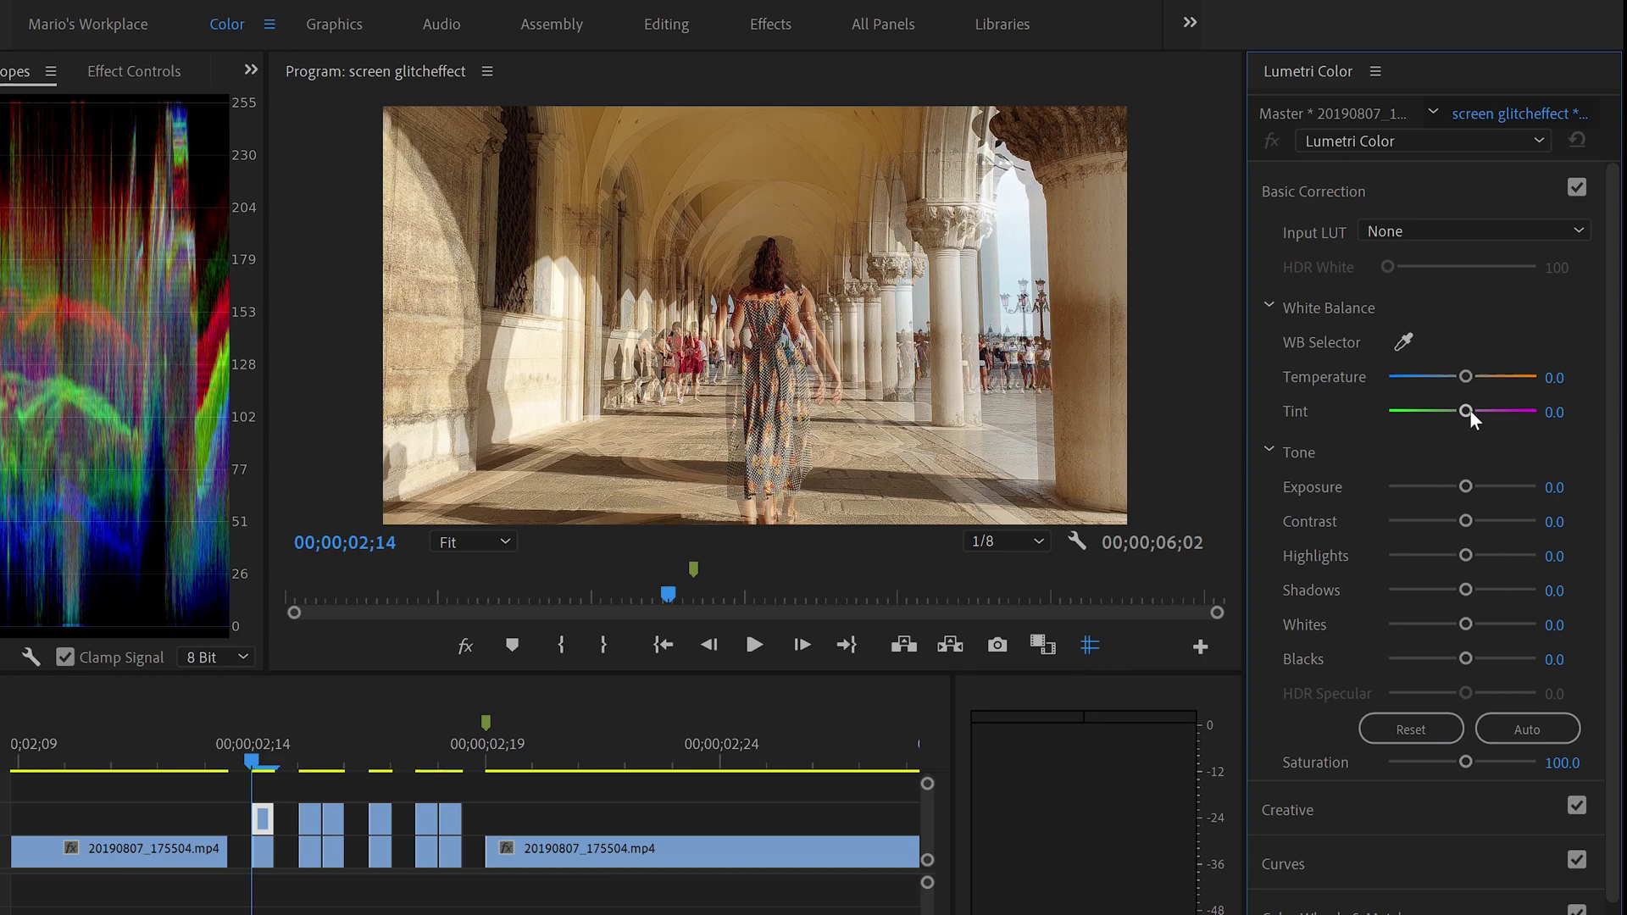
{"action": "left_click_drag", "start_coordinate": [1466, 411], "coordinate": [1543, 409]}
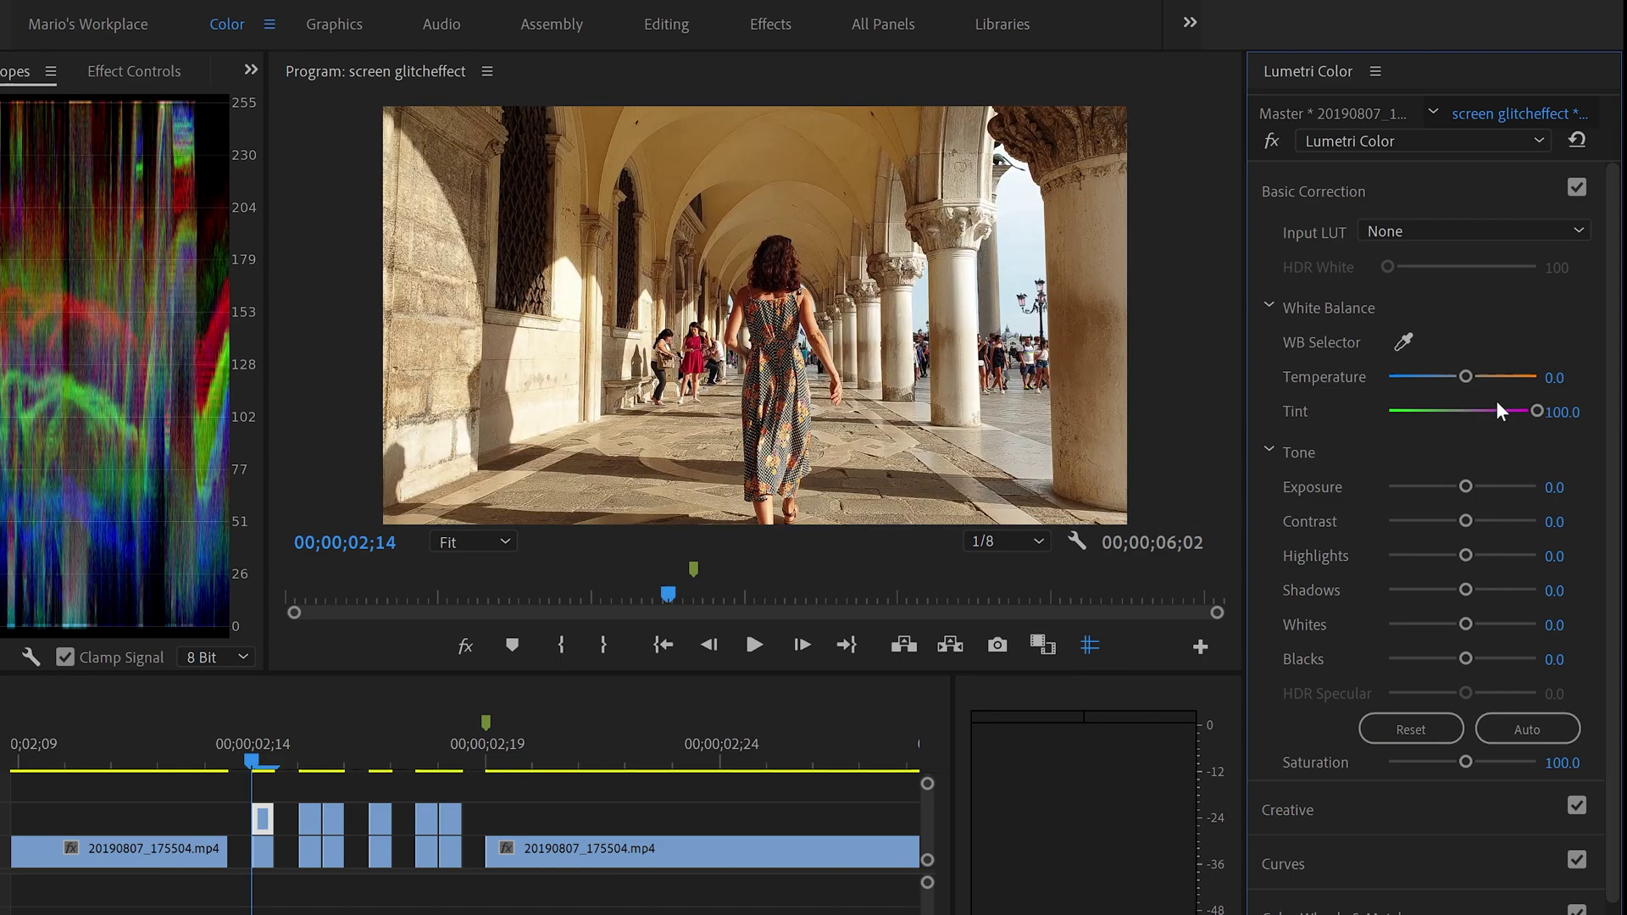
{"action": "left_click_drag", "start_coordinate": [1466, 376], "coordinate": [1485, 376]}
{"action": "left_click_drag", "start_coordinate": [1485, 488], "coordinate": [1488, 488]}
{"action": "left_click_drag", "start_coordinate": [1499, 494], "coordinate": [1478, 521]}
{"action": "left_click_drag", "start_coordinate": [1466, 591], "coordinate": [1488, 626]}
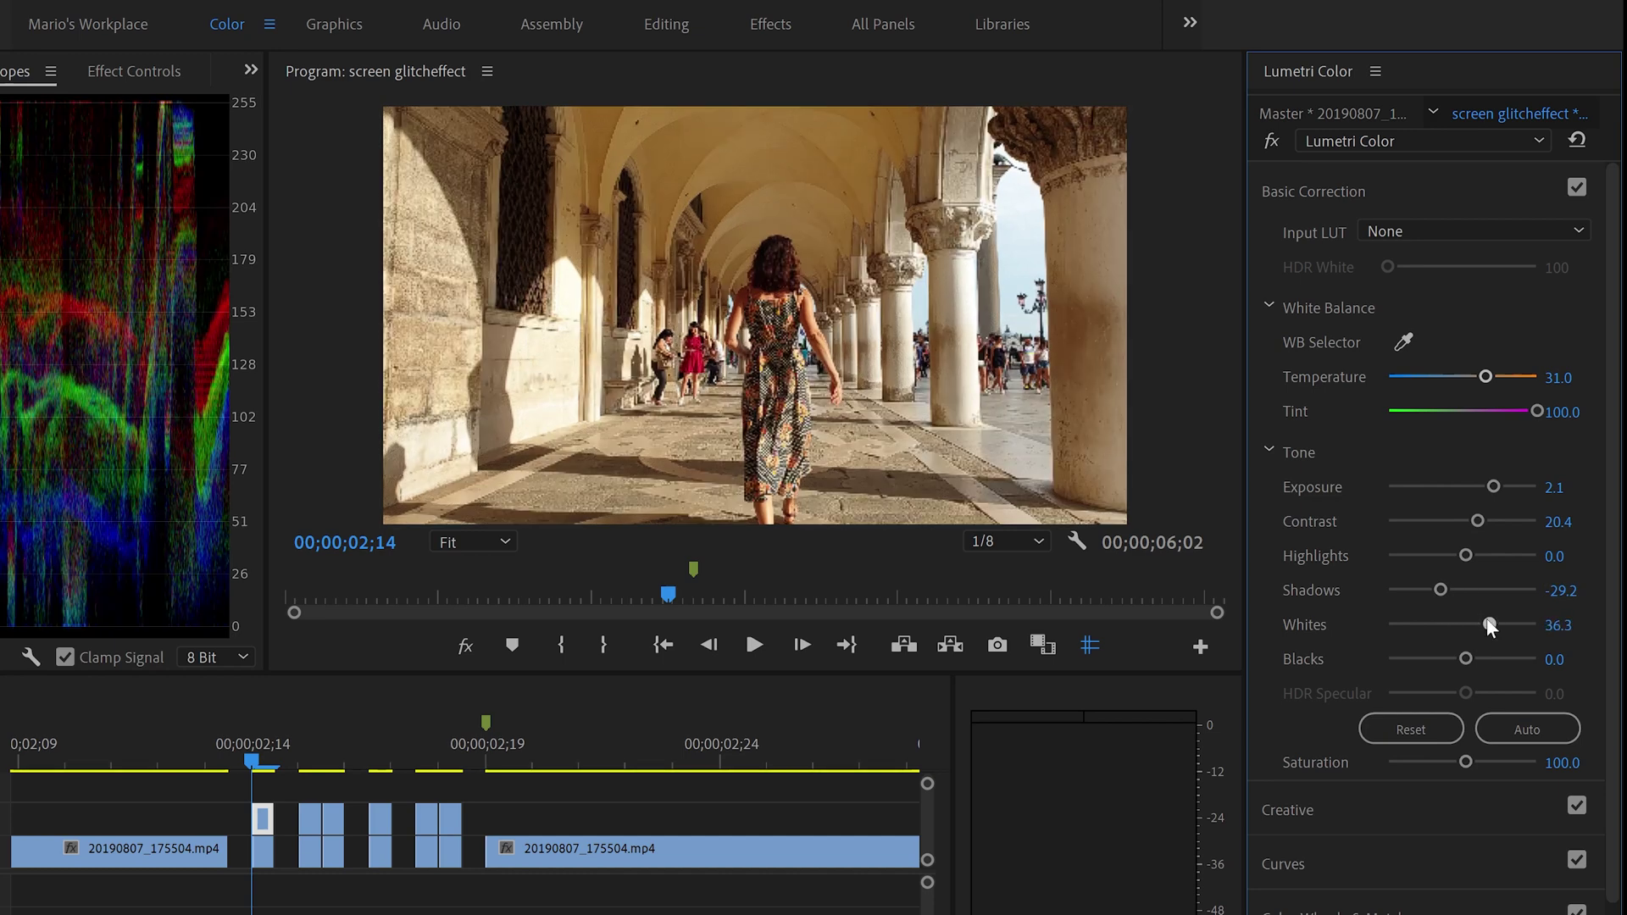
{"action": "left_click", "coordinate": [195, 802]}
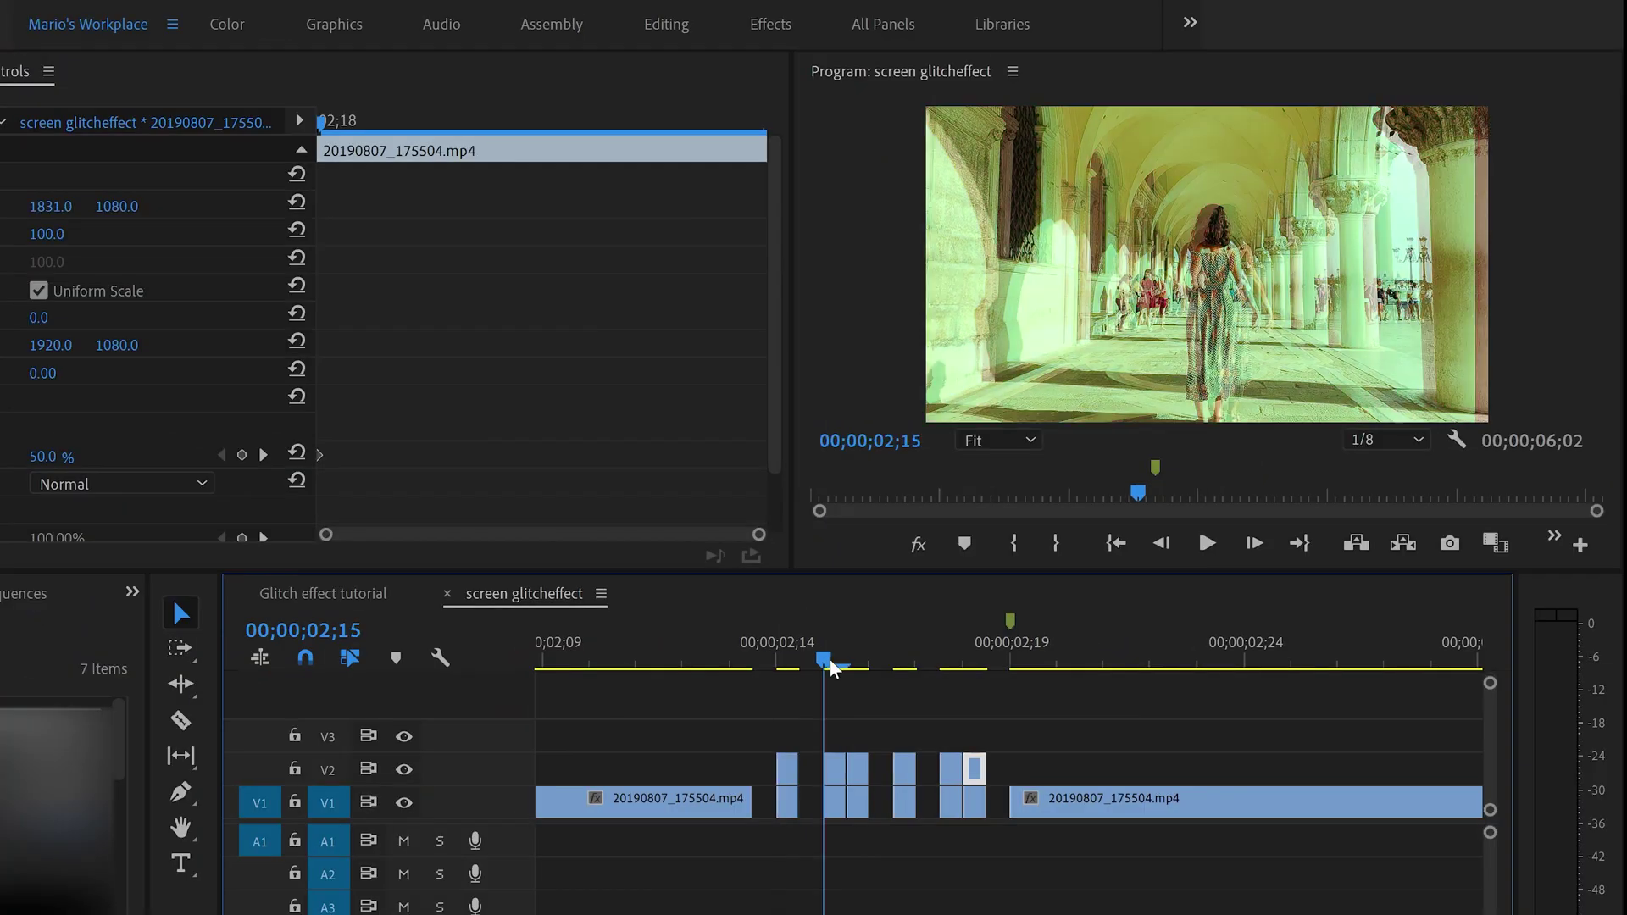
At 02;18, search 'arit' and drag the Arithmetic effect onto the last V2 copy.
{"action": "left_click_drag", "start_coordinate": [834, 668], "coordinate": [964, 668]}
{"action": "left_click", "coordinate": [973, 766]}
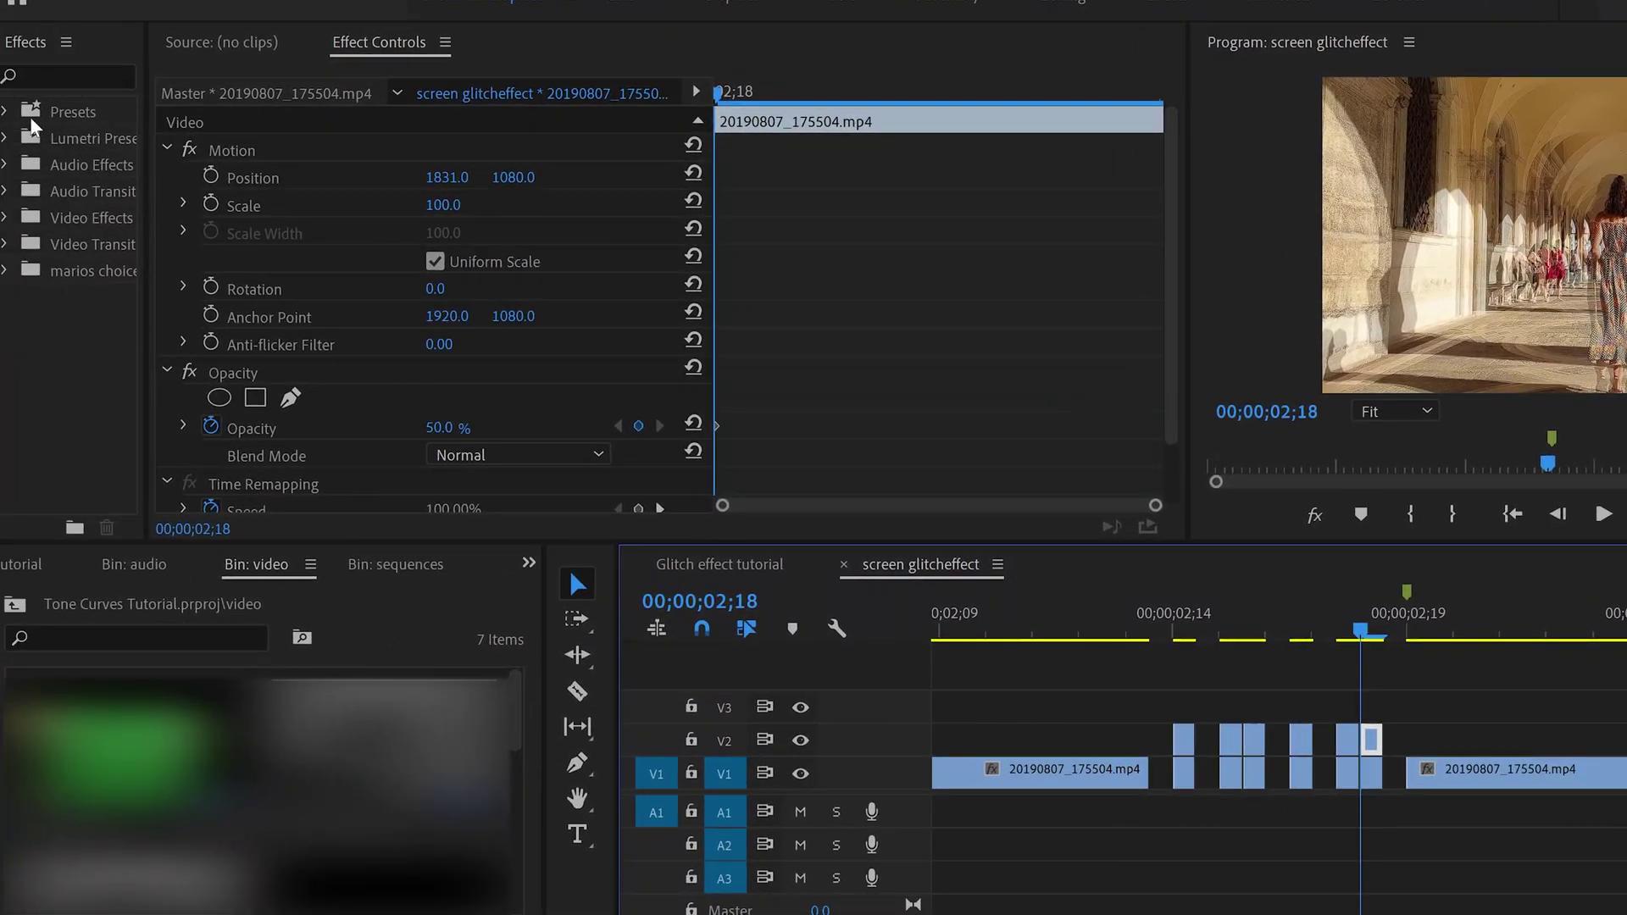
{"action": "left_click", "coordinate": [39, 75]}
{"action": "type", "text": "arit"}
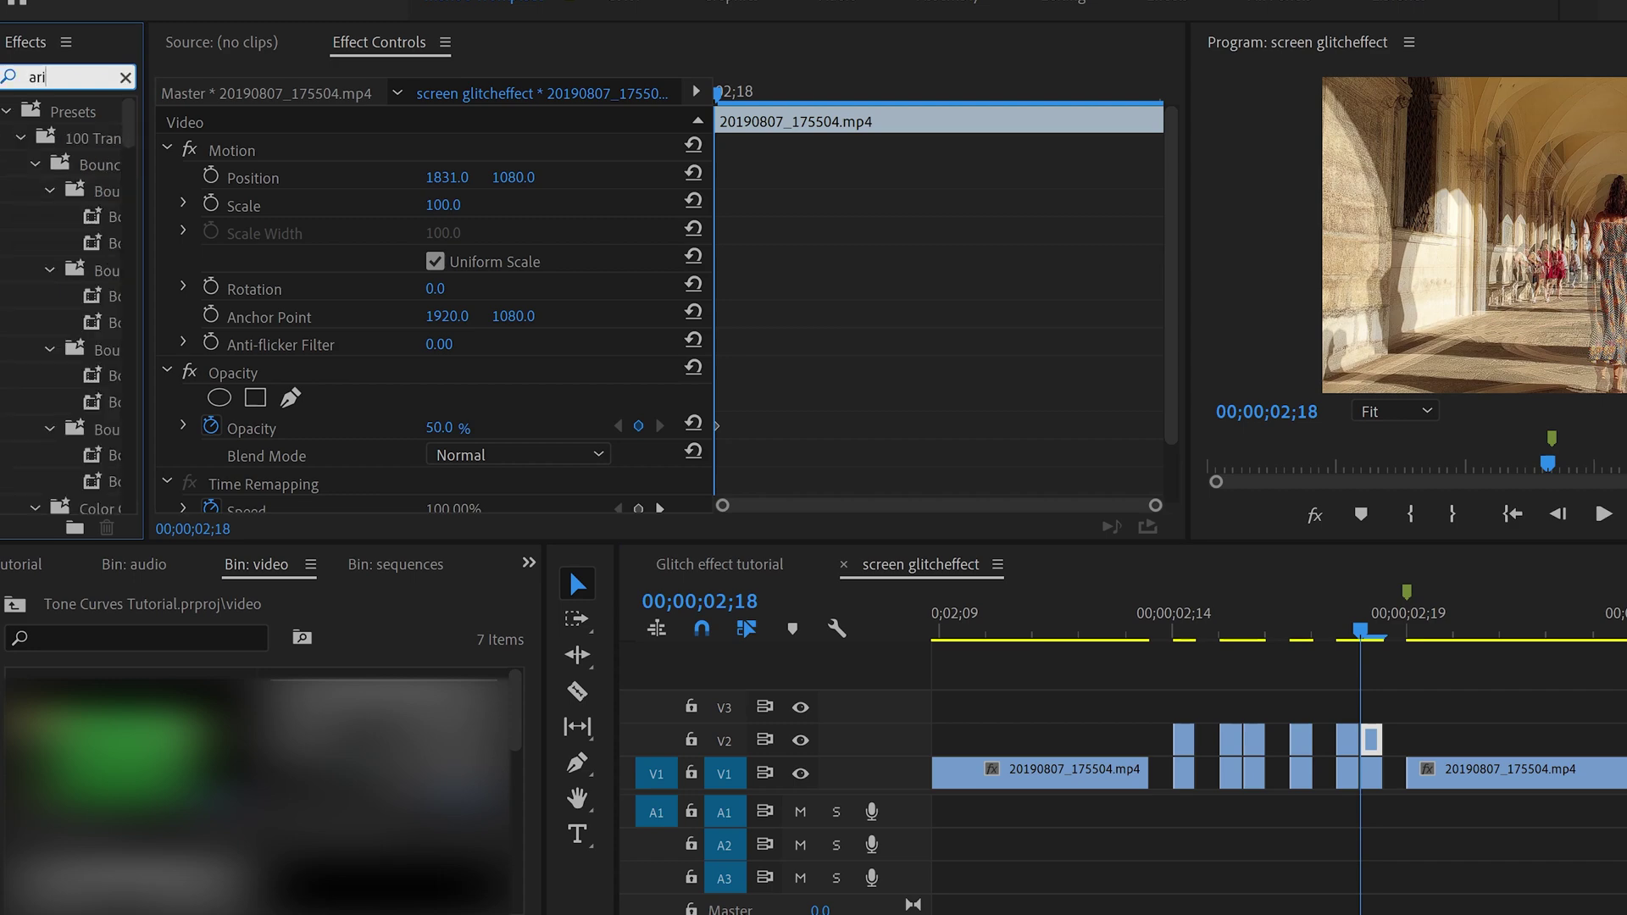
{"action": "left_click_drag", "start_coordinate": [110, 270], "coordinate": [1374, 745]}
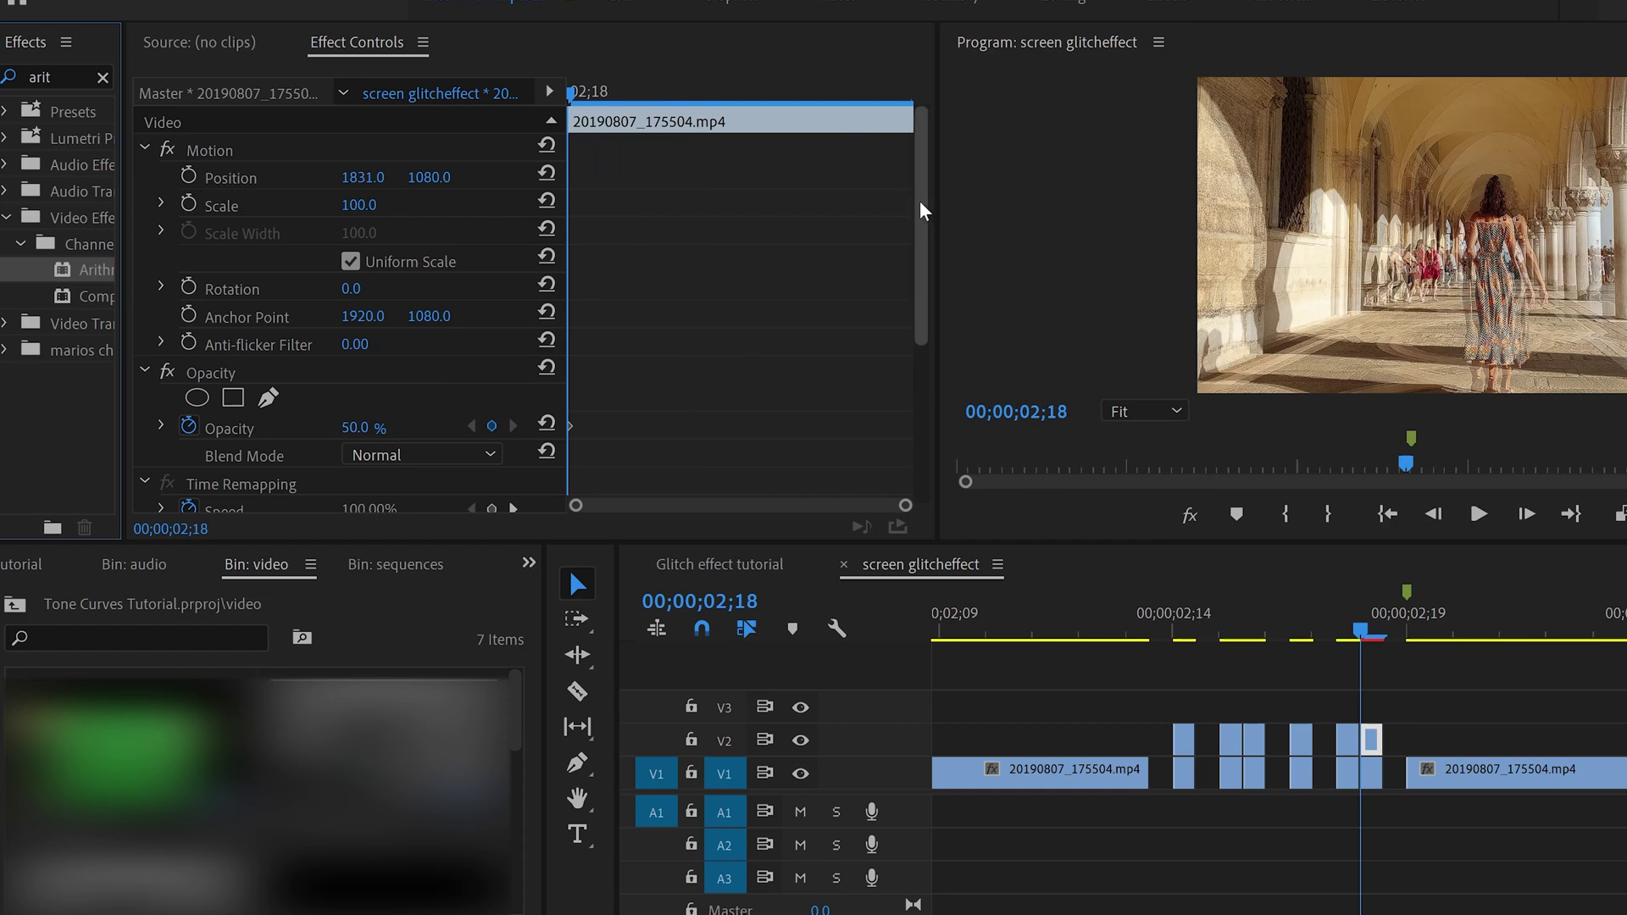
{"action": "left_click_drag", "start_coordinate": [920, 201], "coordinate": [928, 419]}
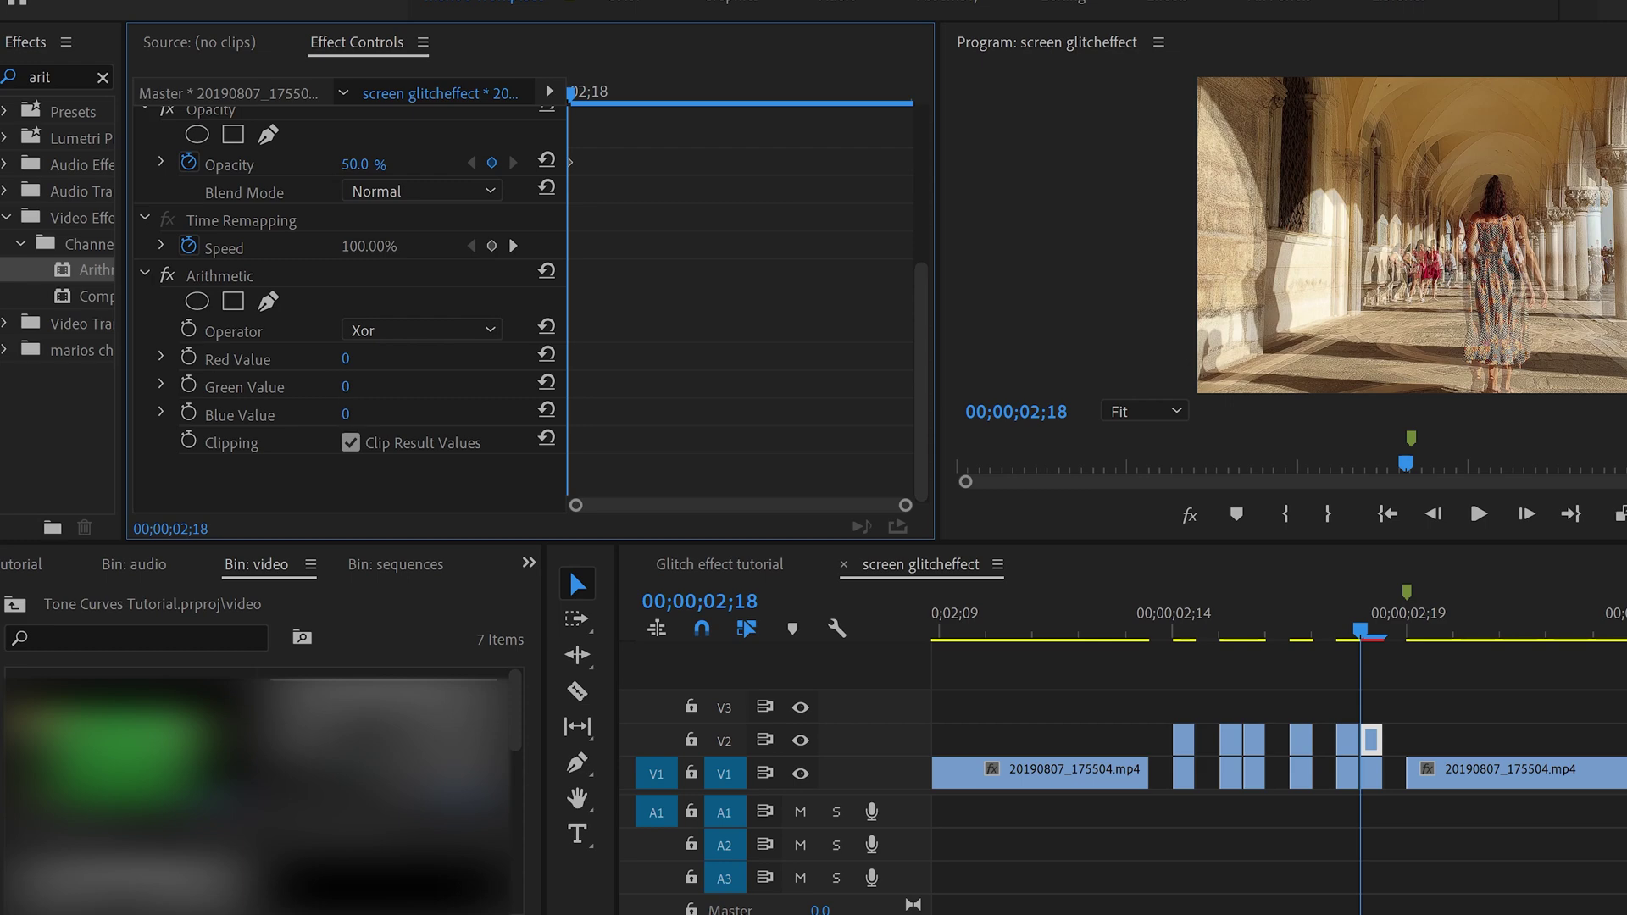
On the 02;18 copy, raise Arithmetic Blue Value from 128 to 201 and choose the Max operator.
{"action": "left_click", "coordinate": [346, 413]}
{"action": "type", "text": "128"}
{"action": "key", "text": "Return"}
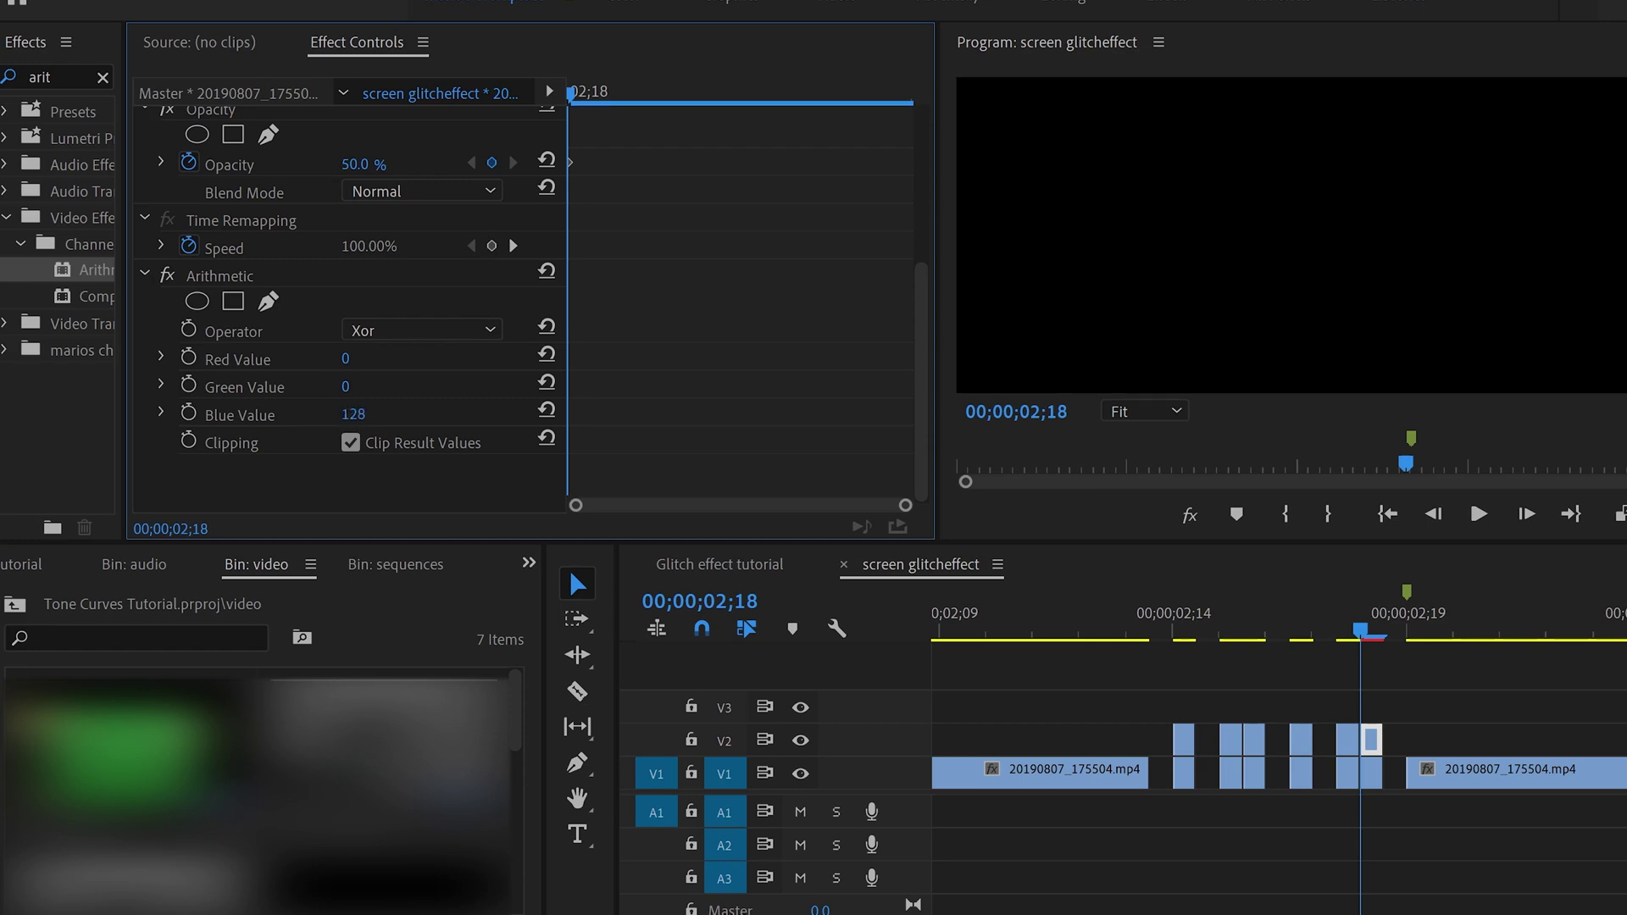
{"action": "left_click_drag", "start_coordinate": [353, 414], "coordinate": [399, 414]}
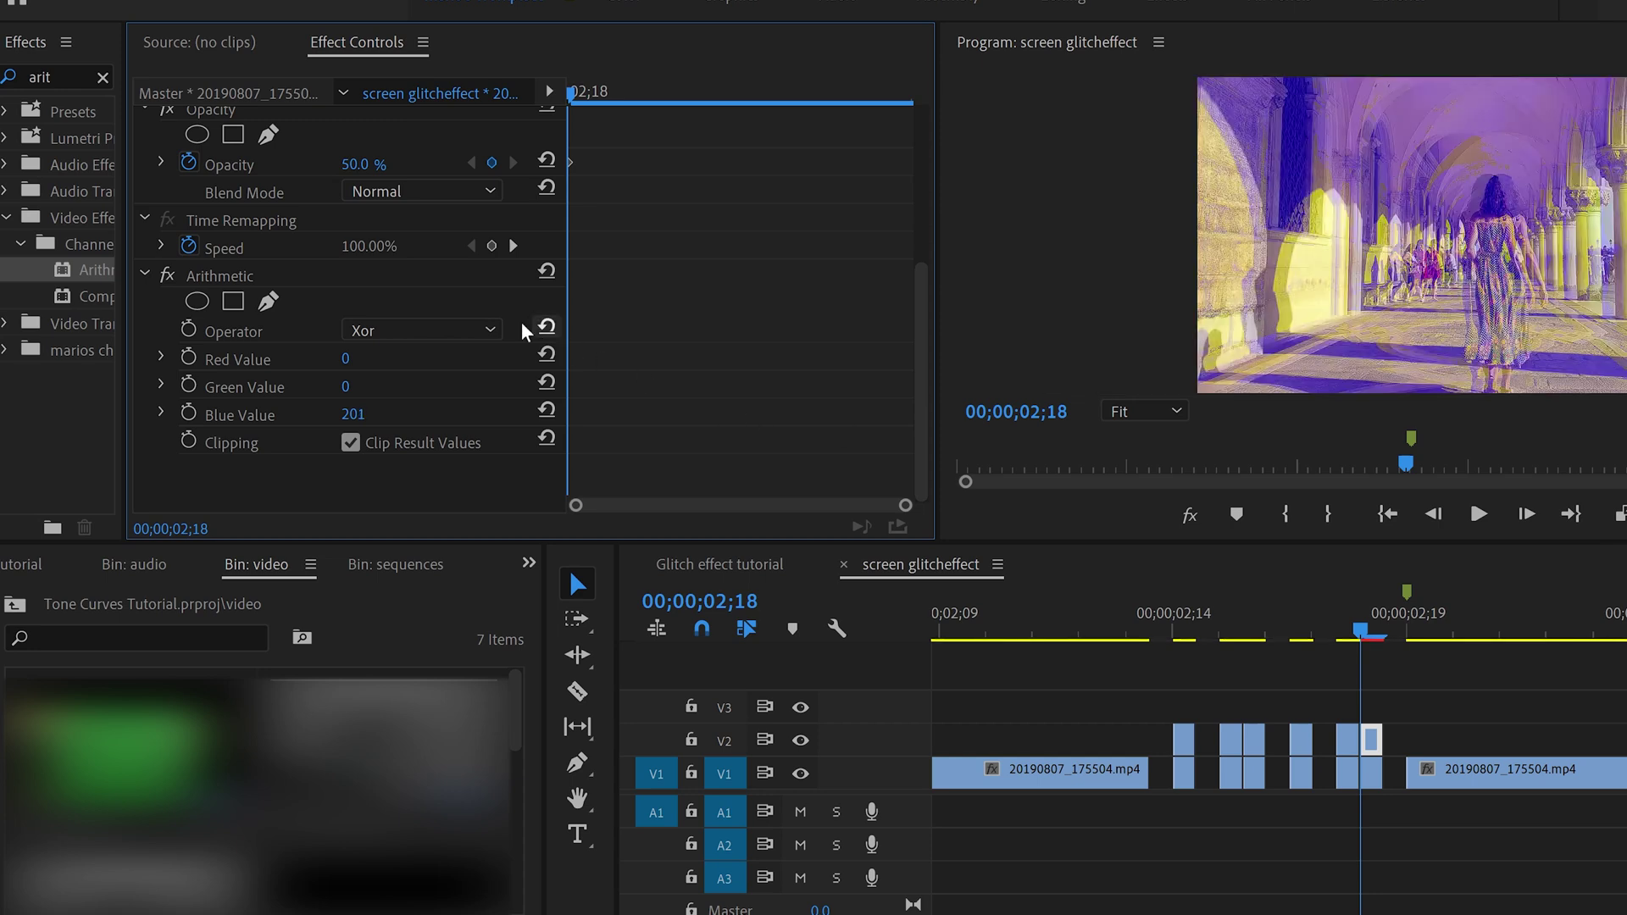
{"action": "left_click", "coordinate": [492, 330]}
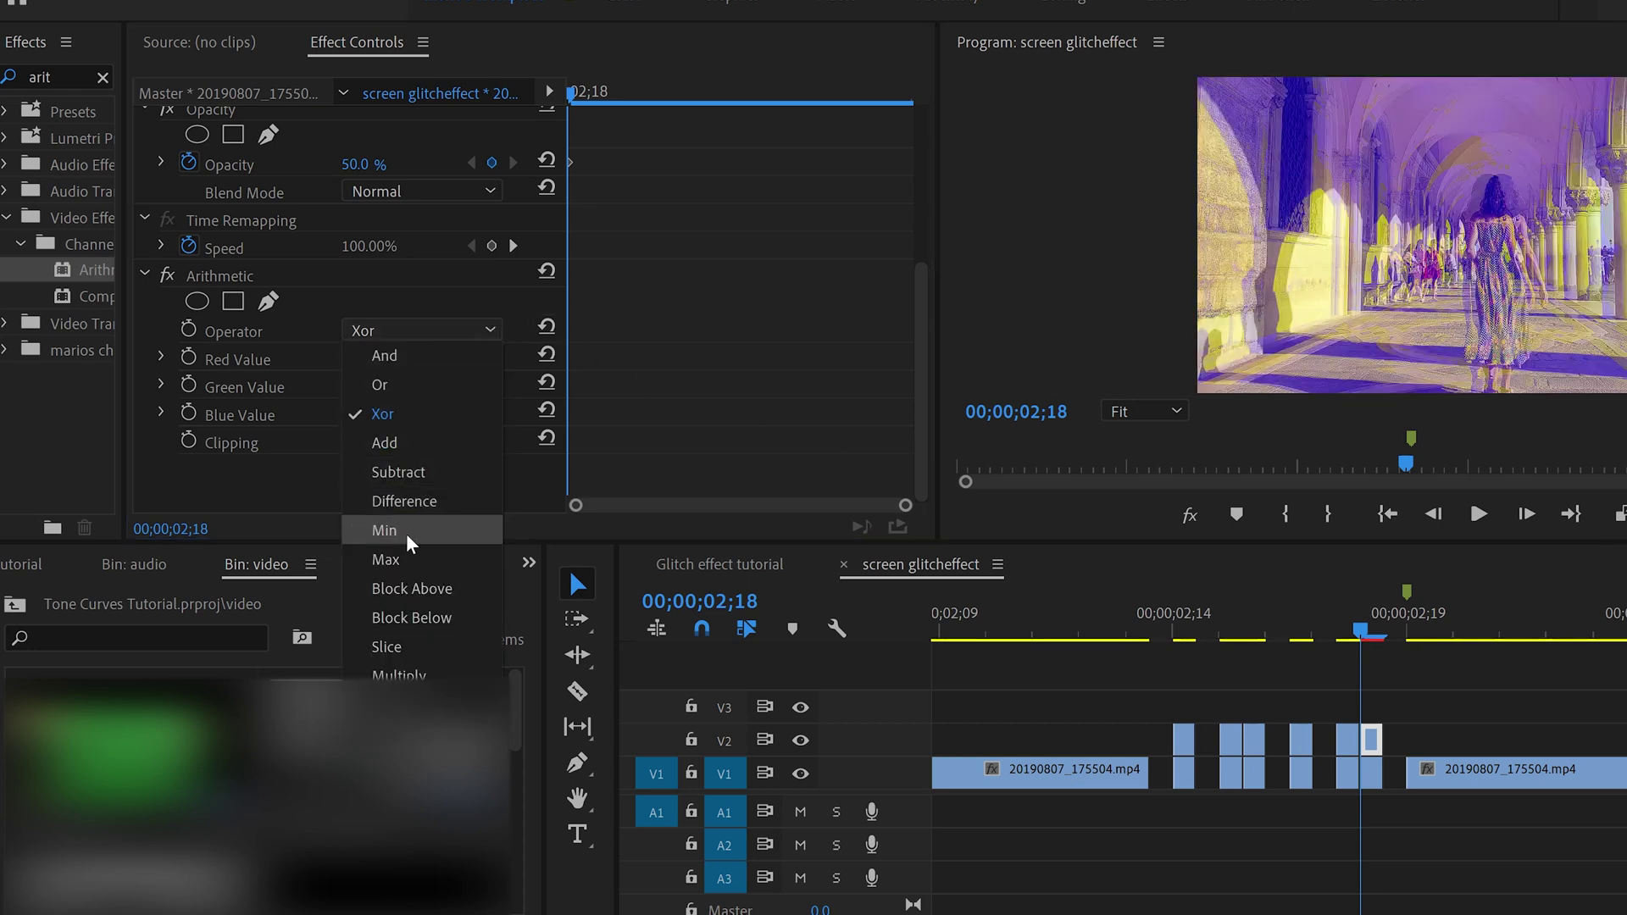
{"action": "left_click", "coordinate": [414, 560]}
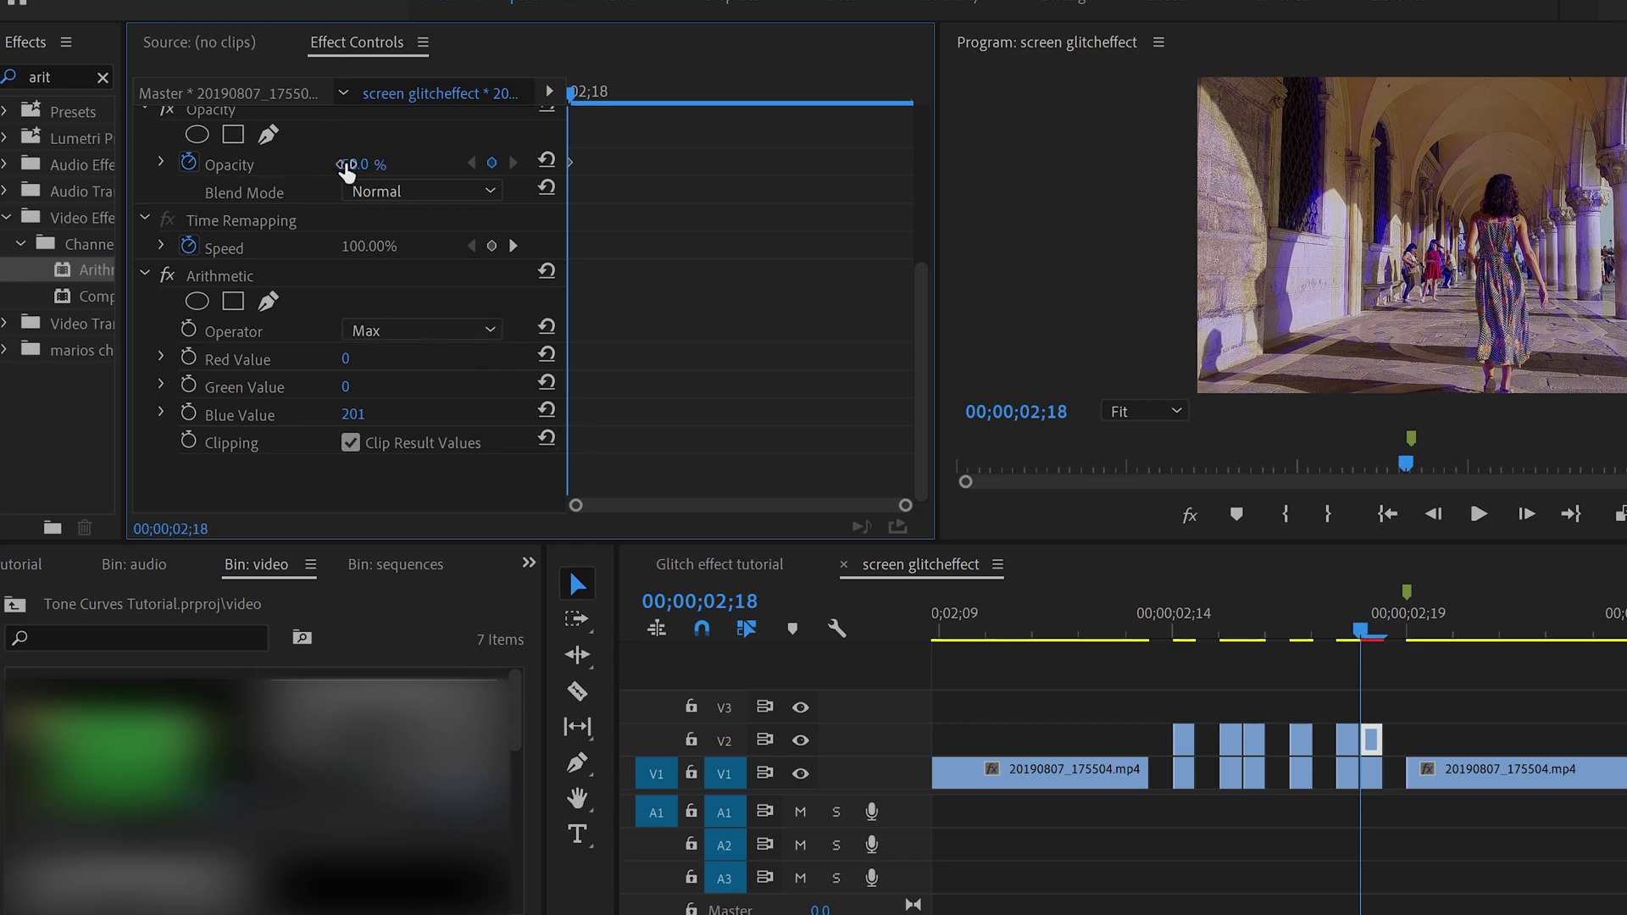
Switch the copy's blend mode to Linear Dodge (Add), raise Red Value to 157, keep Max.
{"action": "left_click", "coordinate": [488, 193]}
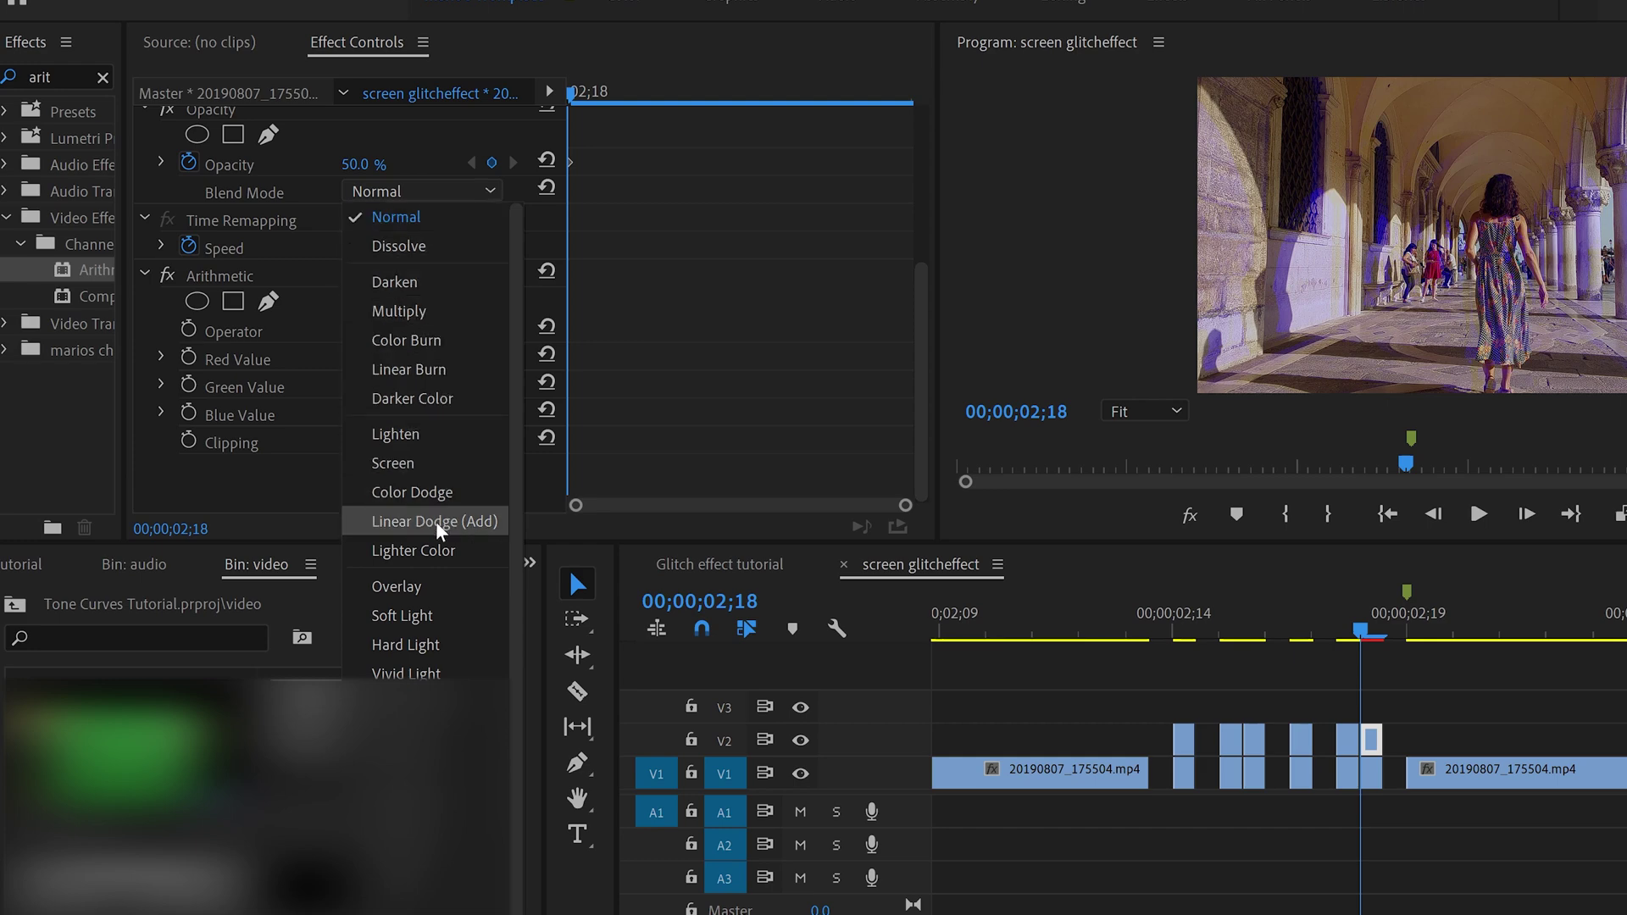
{"action": "left_click", "coordinate": [435, 521]}
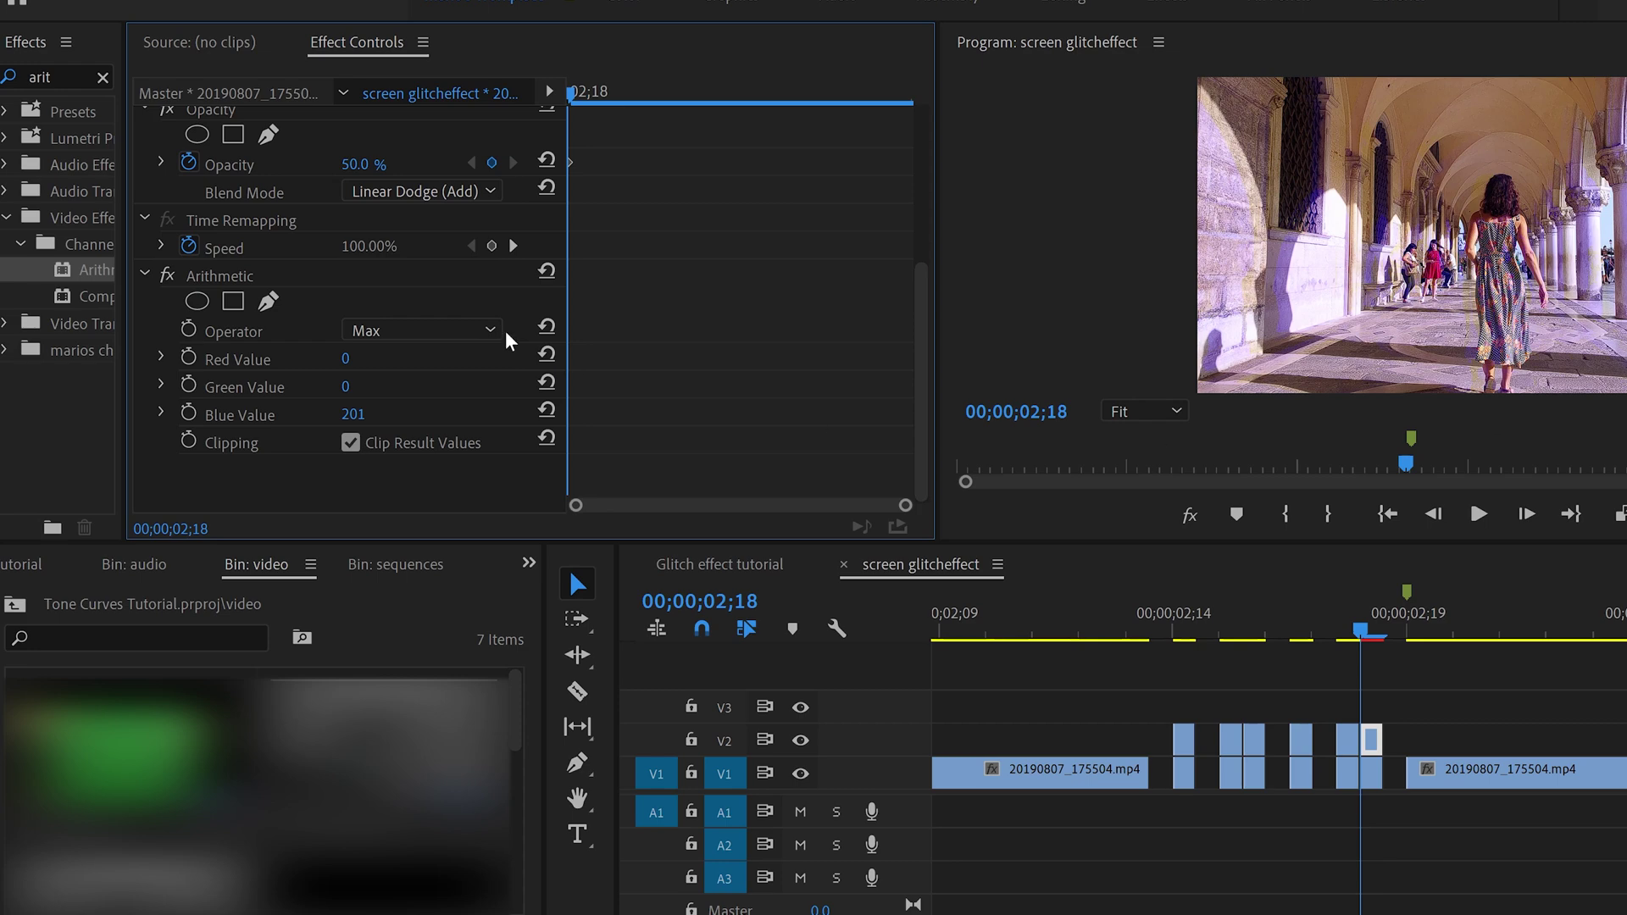
{"action": "left_click_drag", "start_coordinate": [345, 359], "coordinate": [367, 358]}
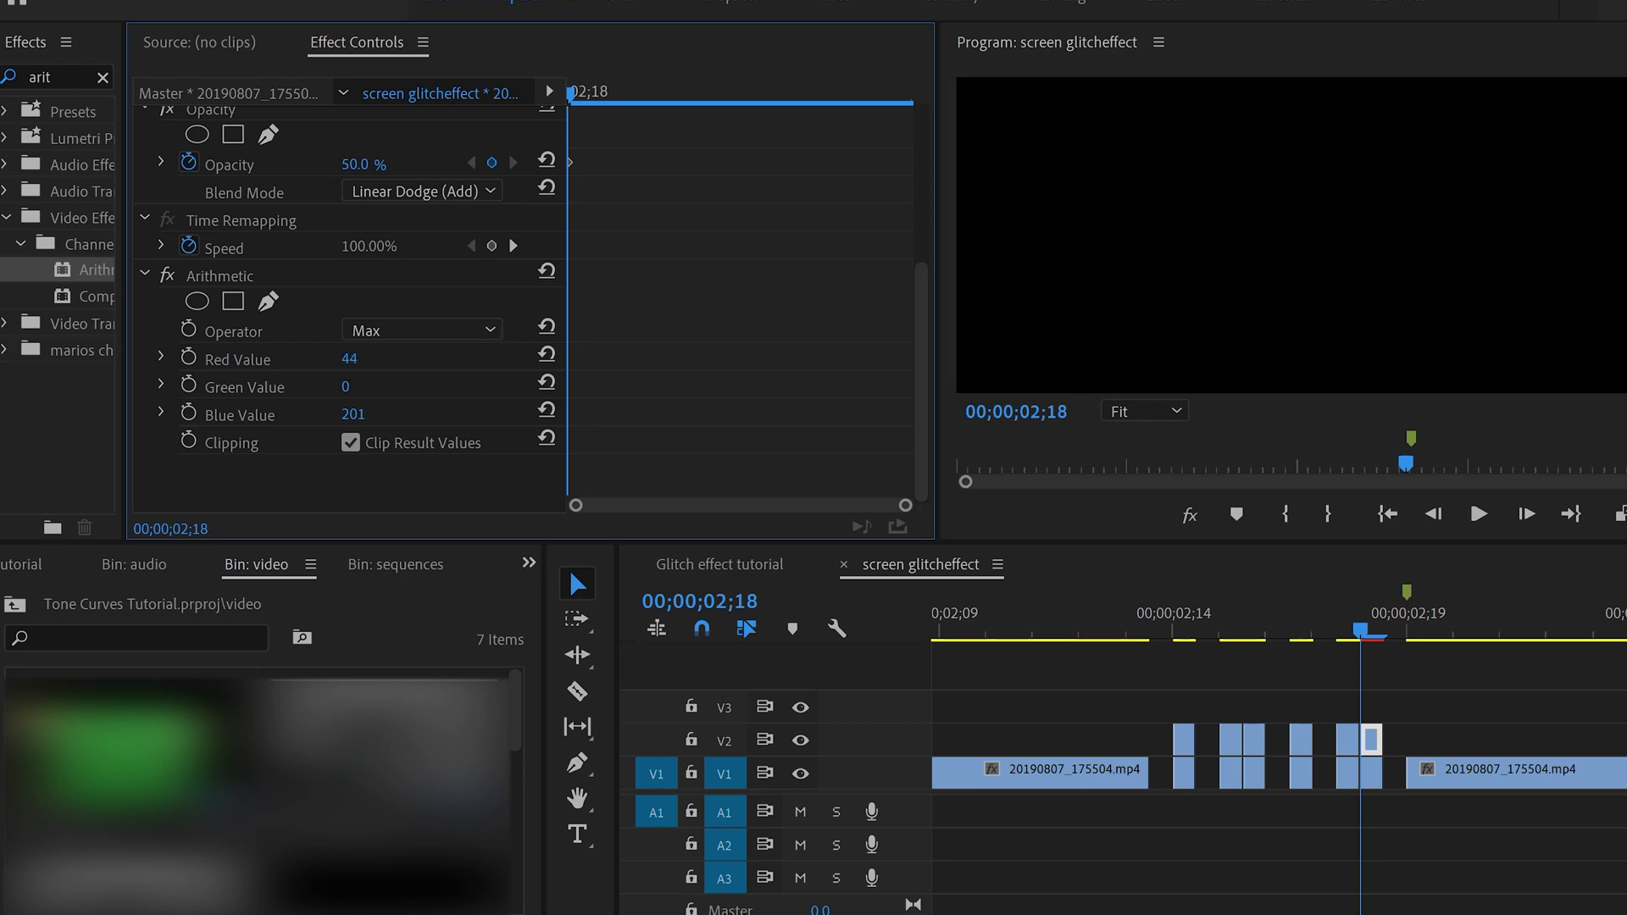
{"action": "left_click", "coordinate": [475, 333]}
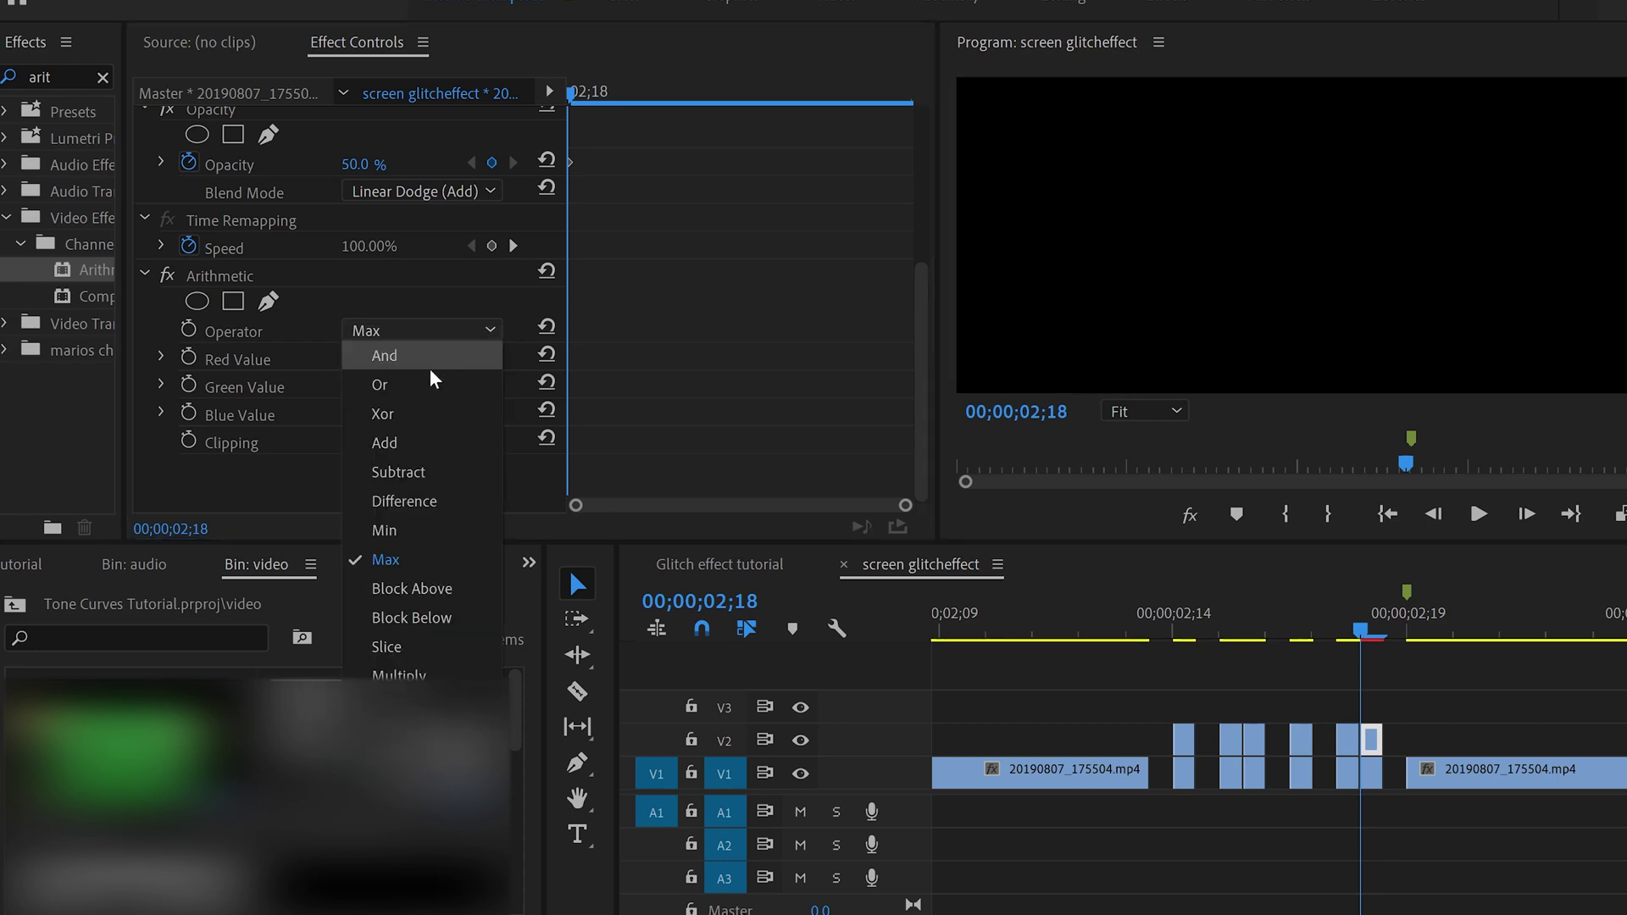
{"action": "left_click", "coordinate": [569, 570]}
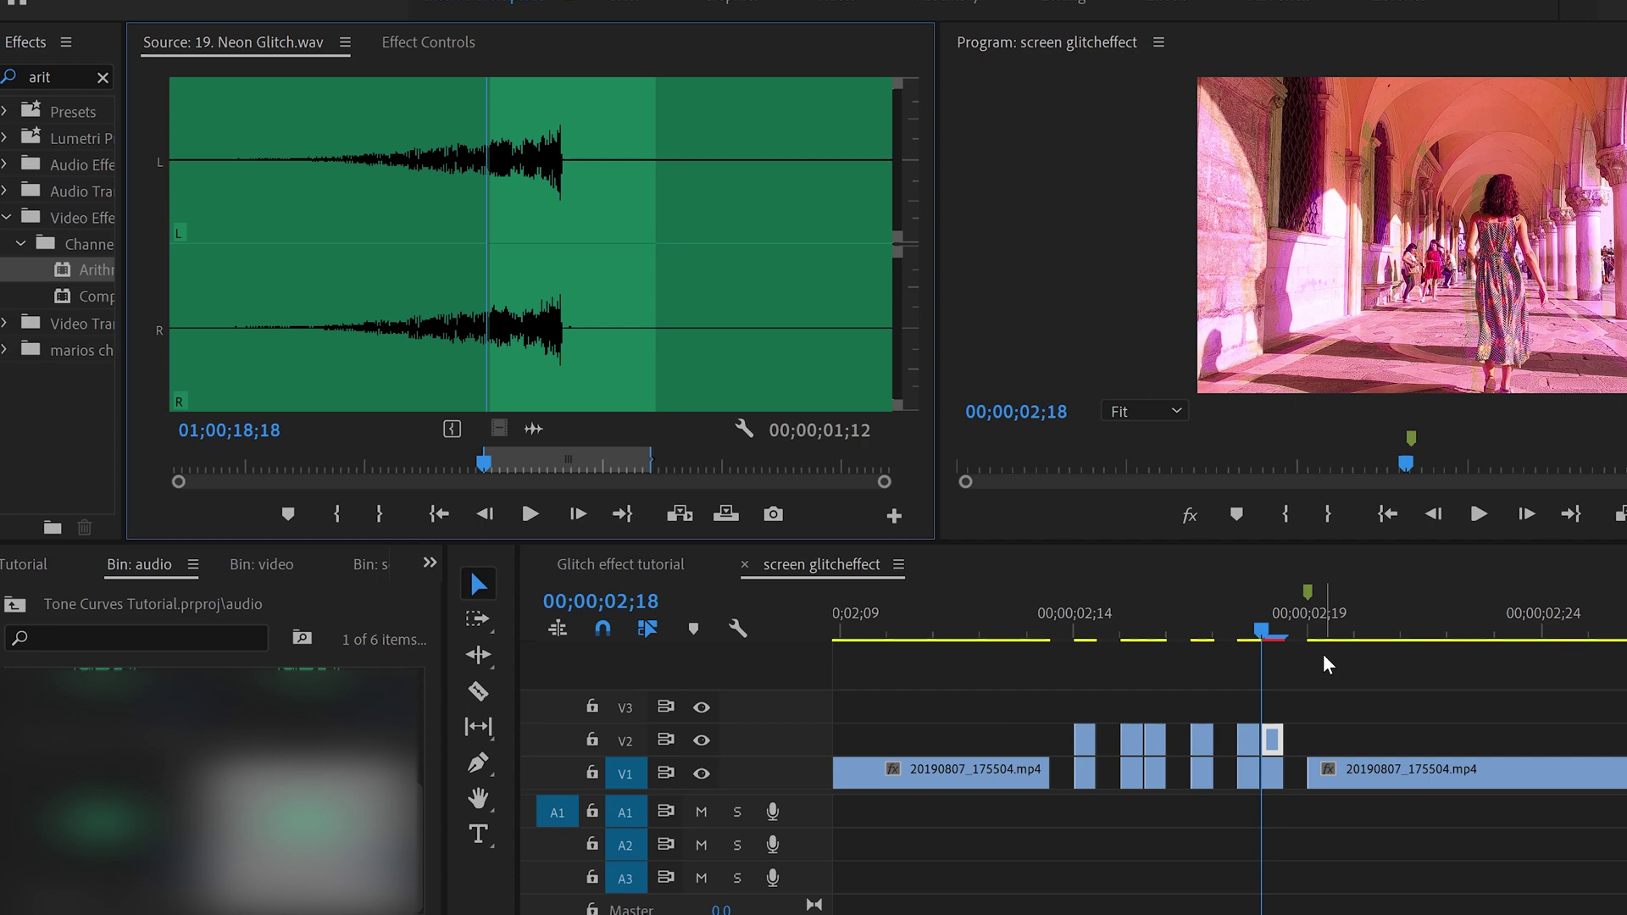
Preview the 19. Neon Glitch.wav sound from its start in the Source monitor.
{"action": "left_click_drag", "start_coordinate": [486, 468], "coordinate": [391, 469]}
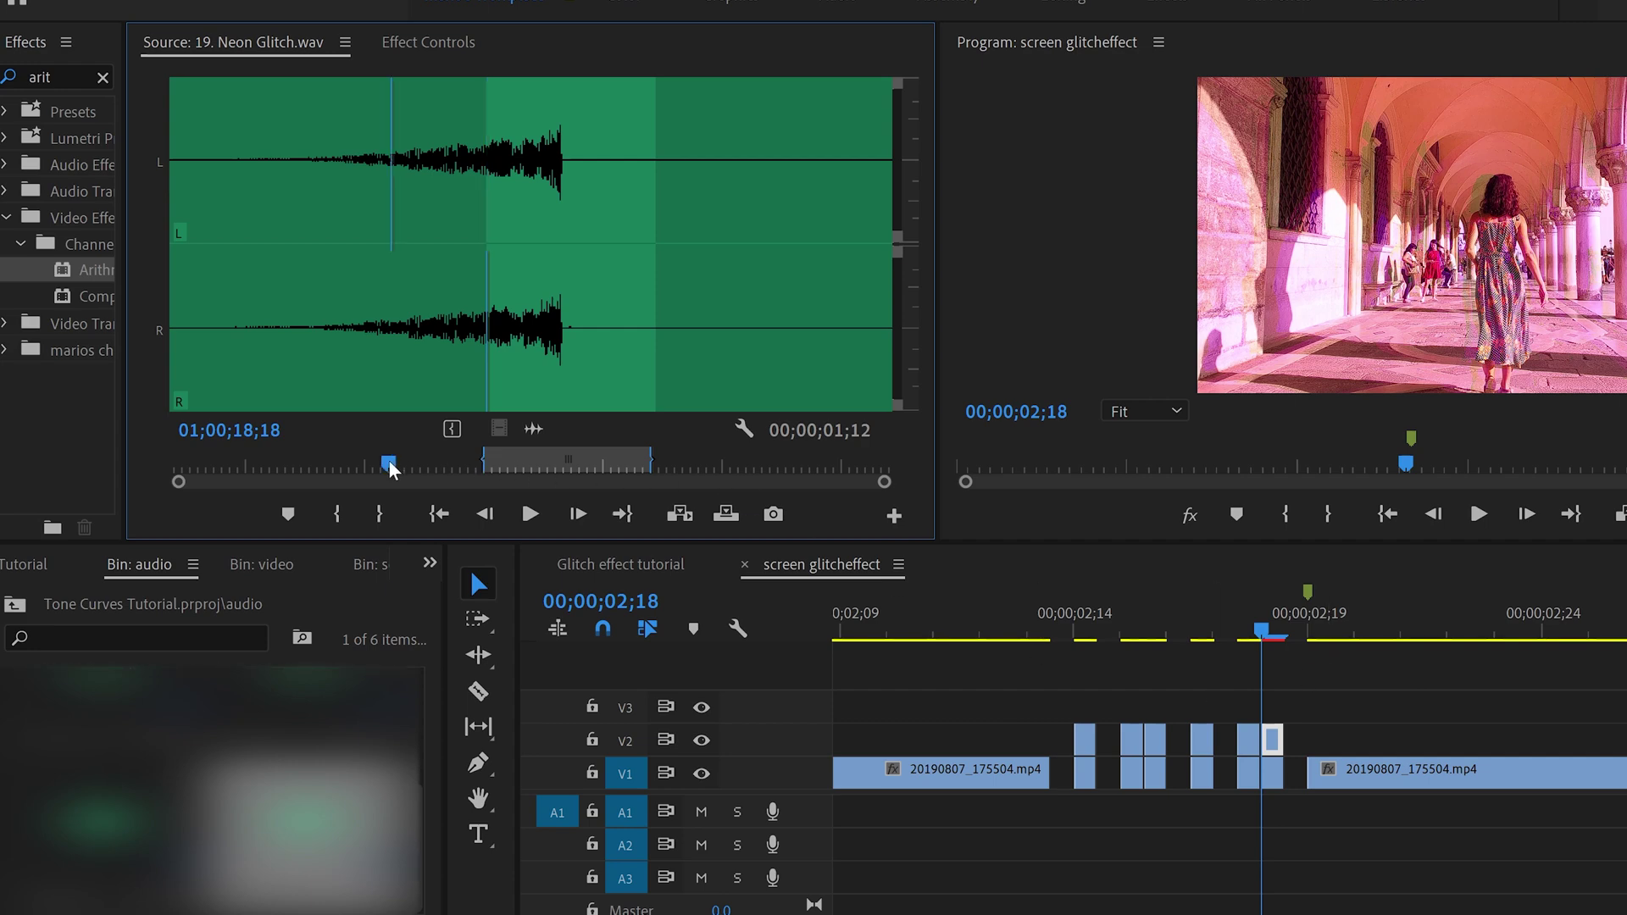
{"action": "key", "text": "space"}
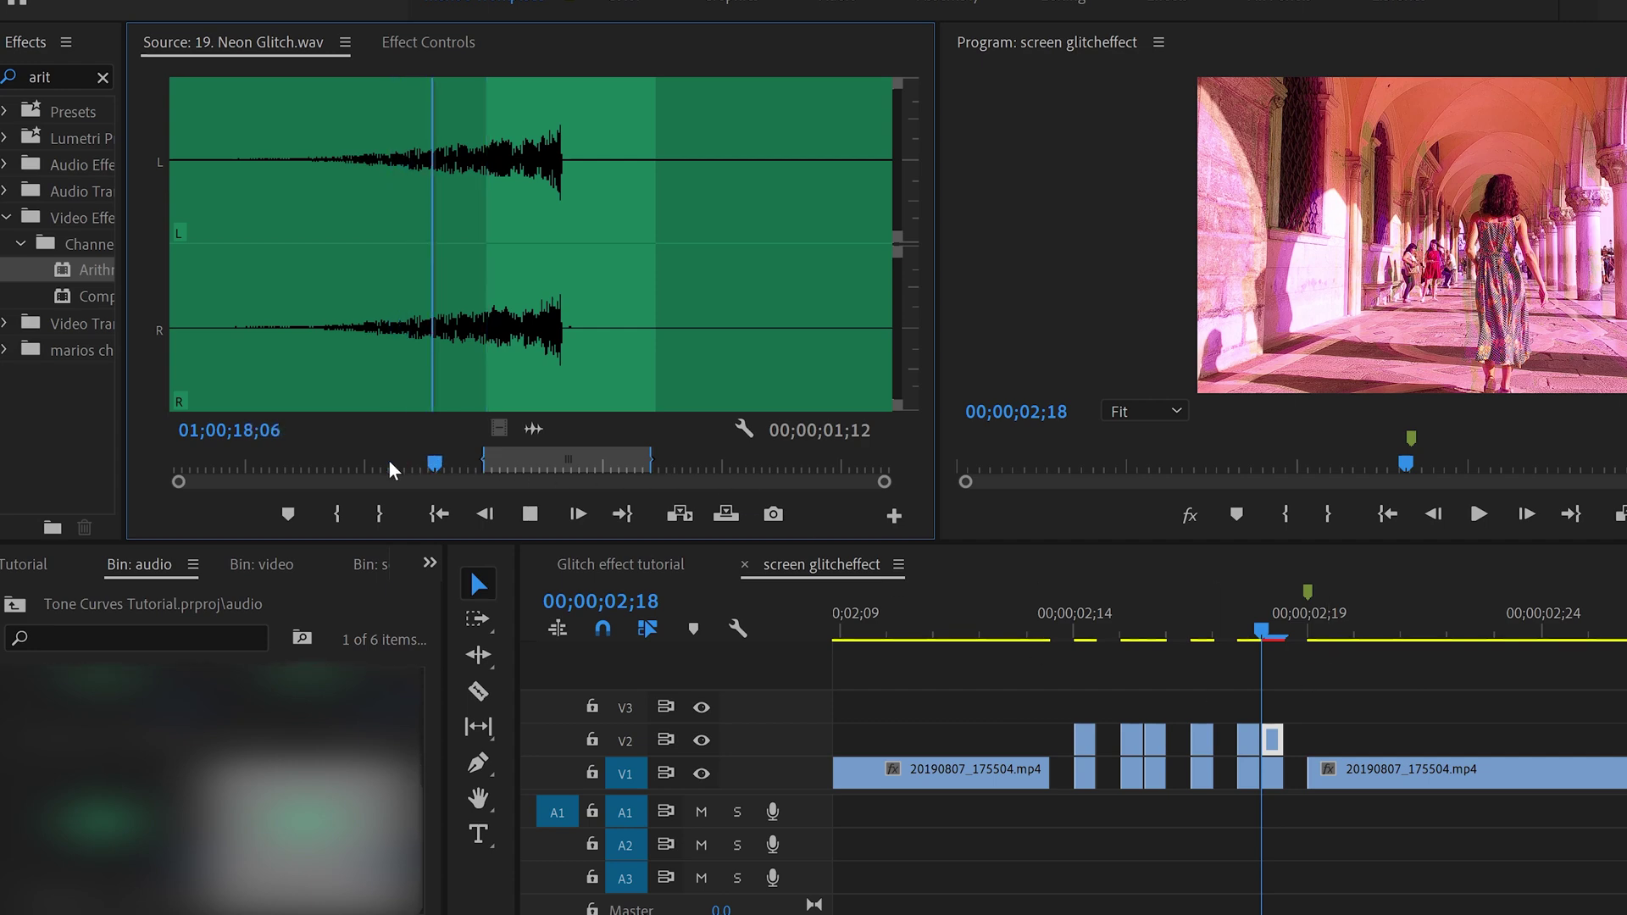
{"action": "key", "text": "space"}
Place only the sound's audio on A1 under the glitch cuts, then zoom in around them.
{"action": "left_click_drag", "start_coordinate": [533, 429], "coordinate": [1161, 879]}
{"action": "key", "text": "backslash"}
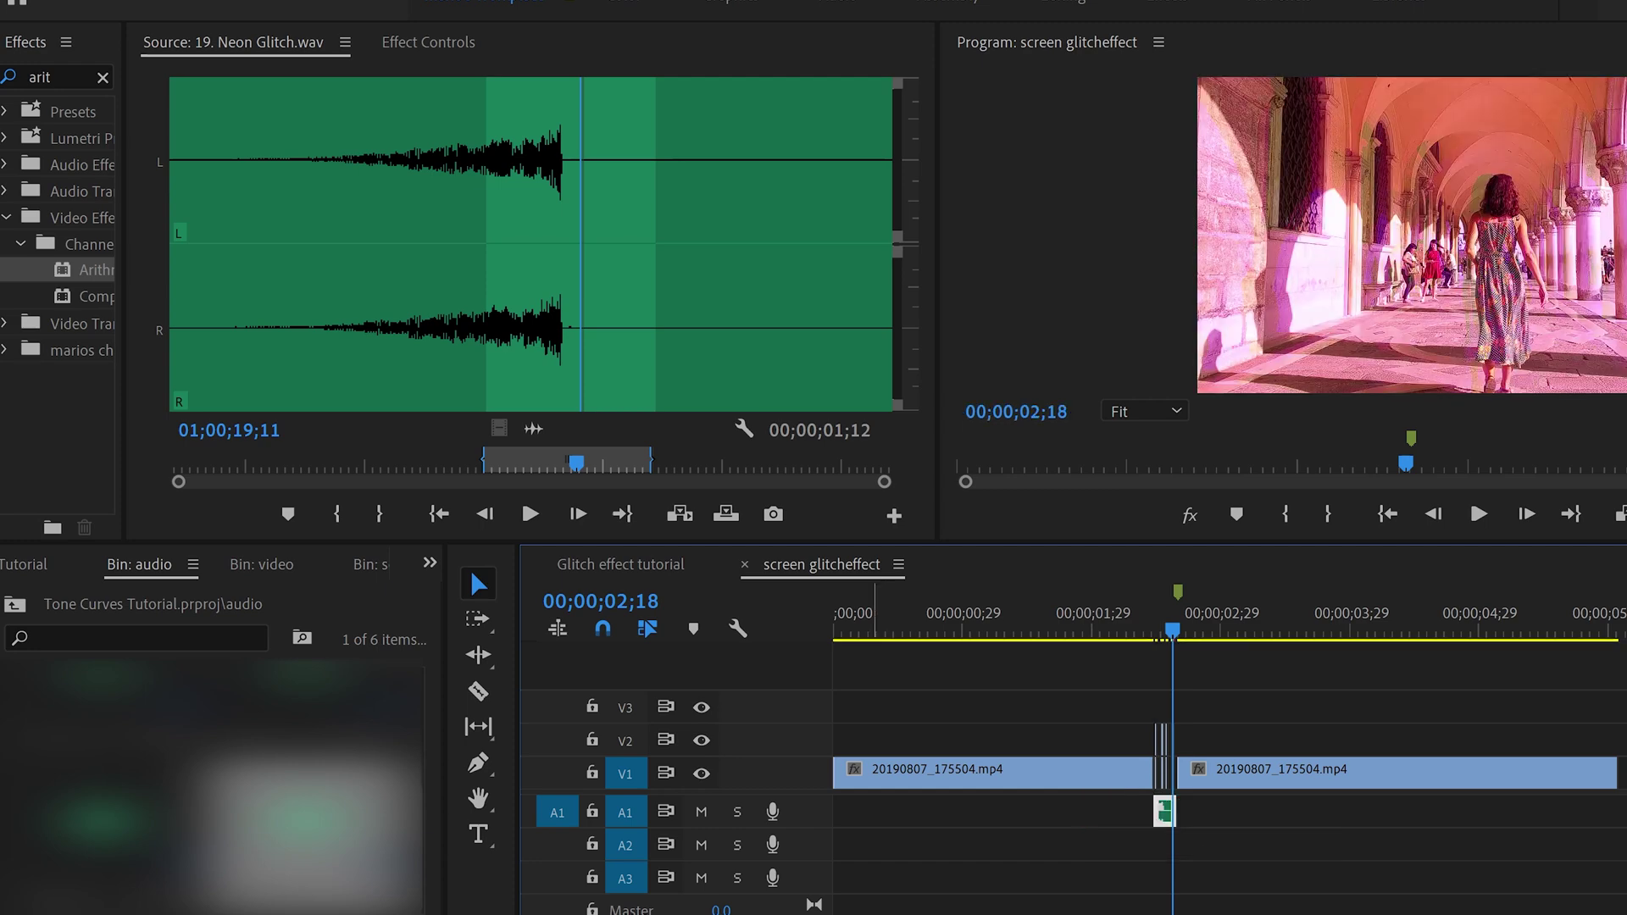
{"action": "key", "text": "backslash"}
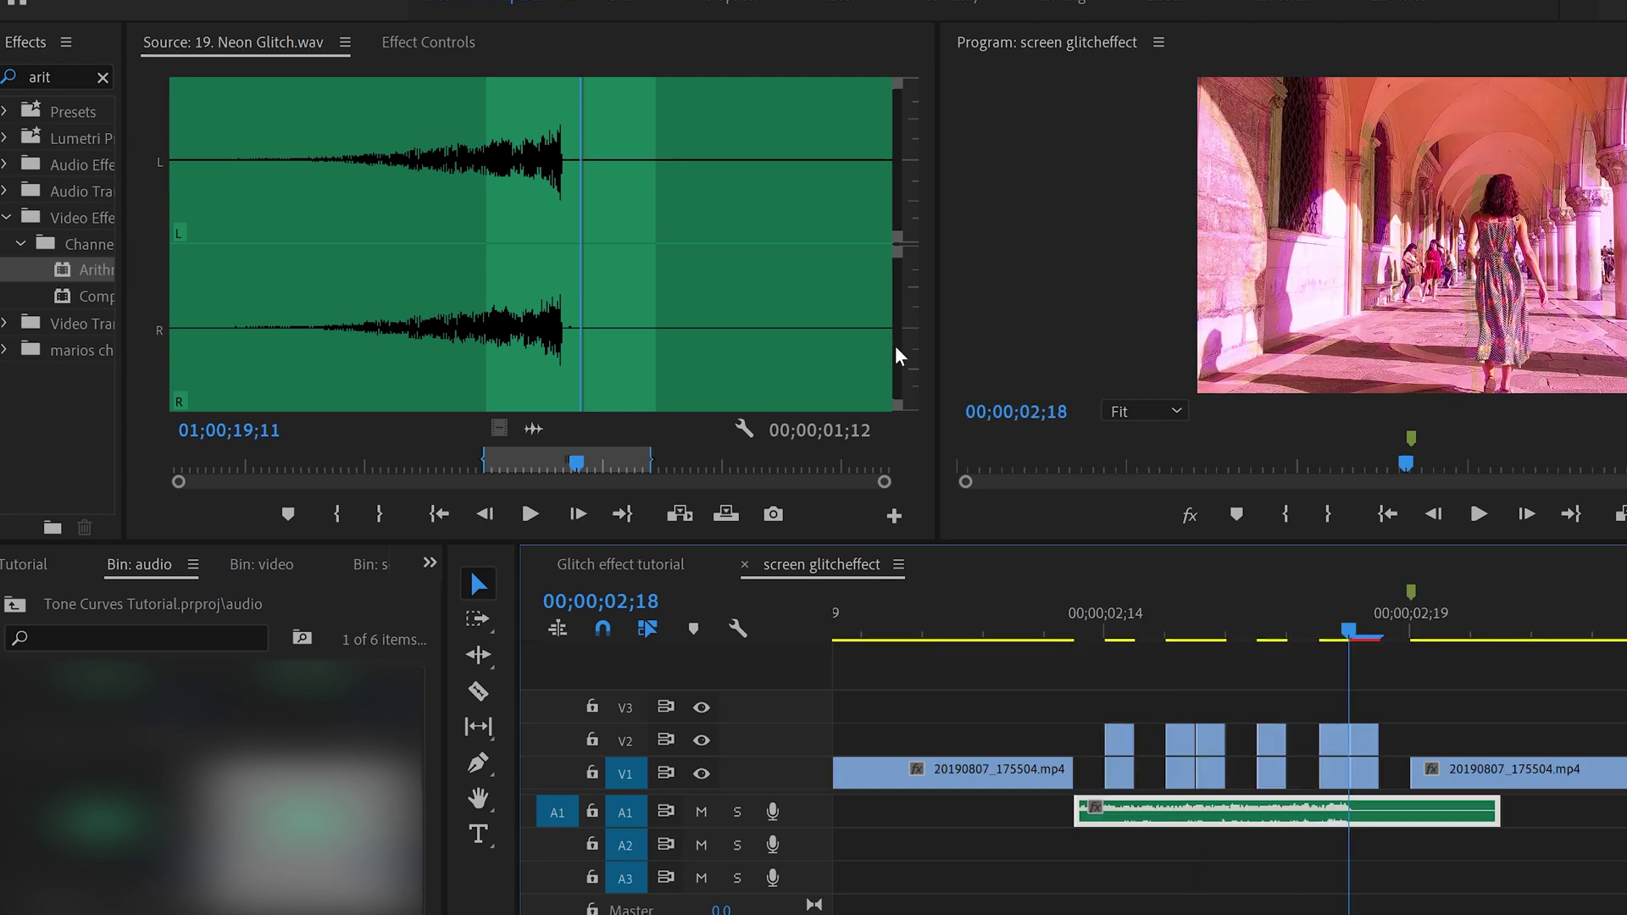